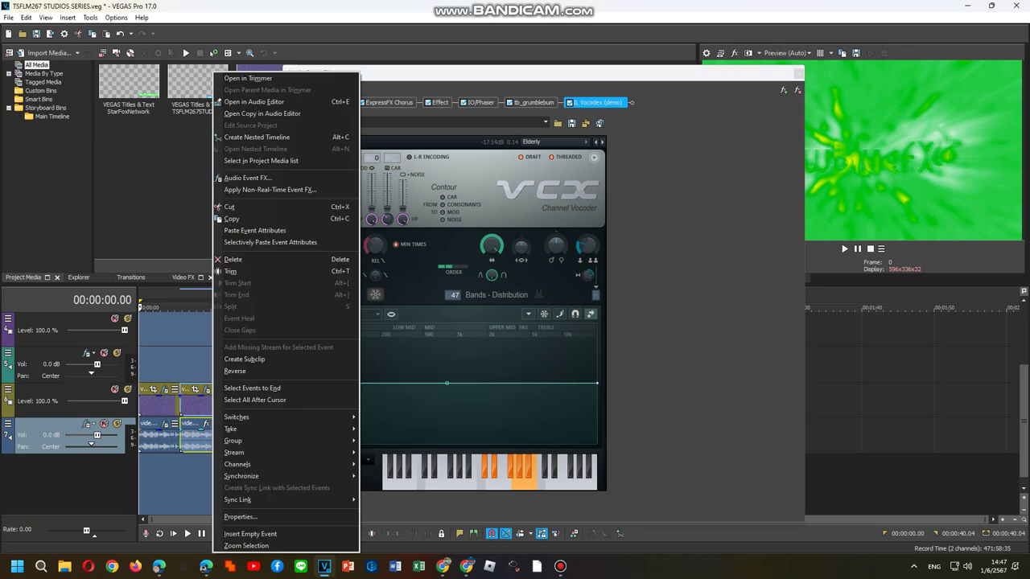
# Step: Apply the Musicup V2 FX package to the second audio event on the timeline
pyautogui.click(250, 178)
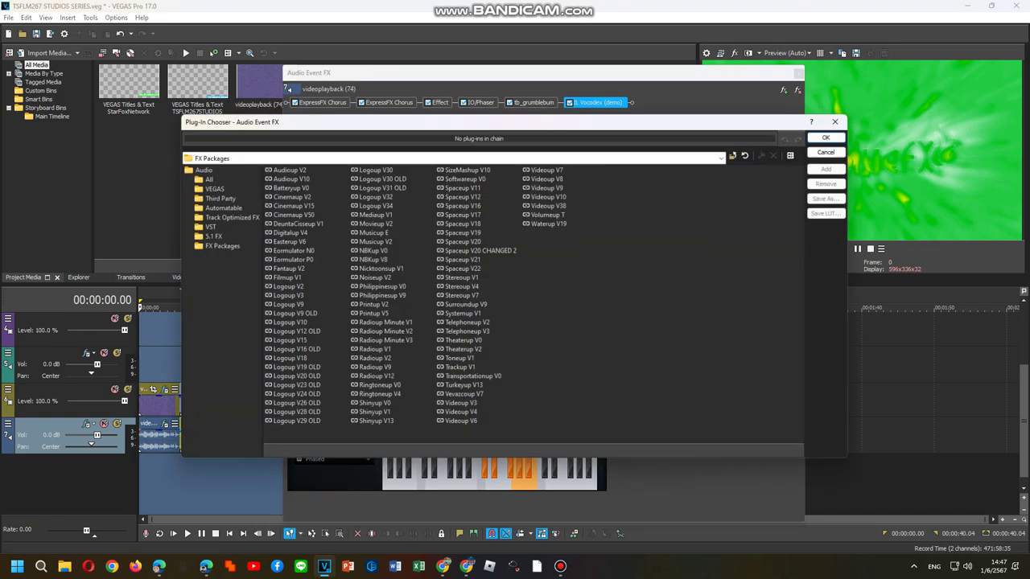
pyautogui.doubleClick(373, 241)
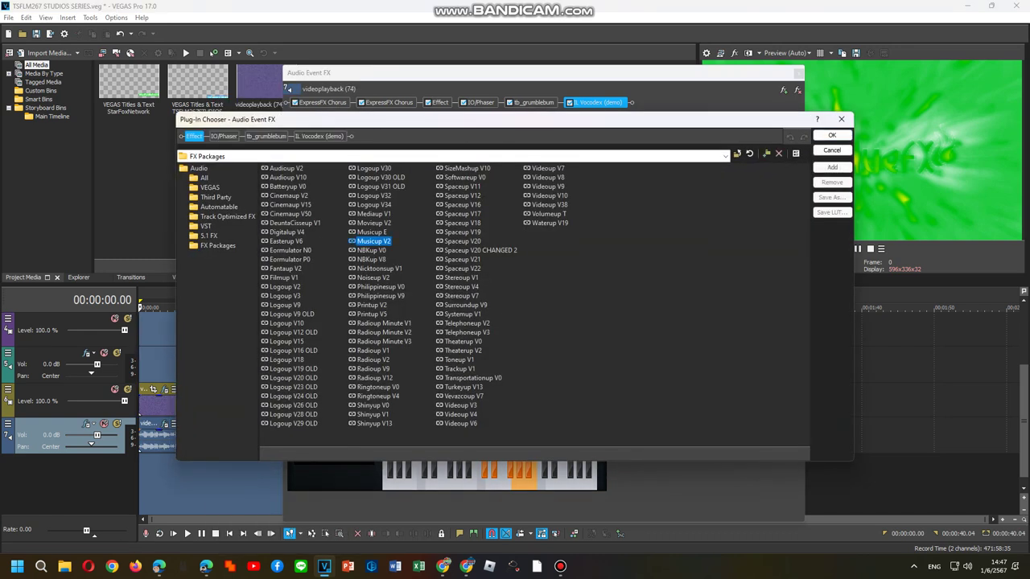
pyautogui.click(832, 135)
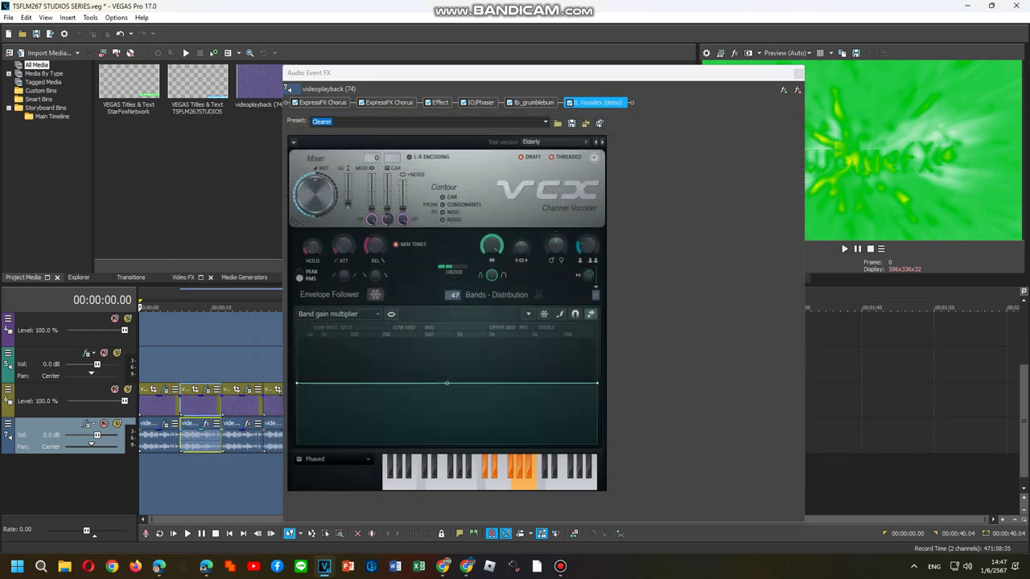
# Step: Load the Clearer preset in Vocodex, set the carrier tone to Chip and enable extra carrier notes on the keyboard
pyautogui.click(541, 142)
pyautogui.click(547, 243)
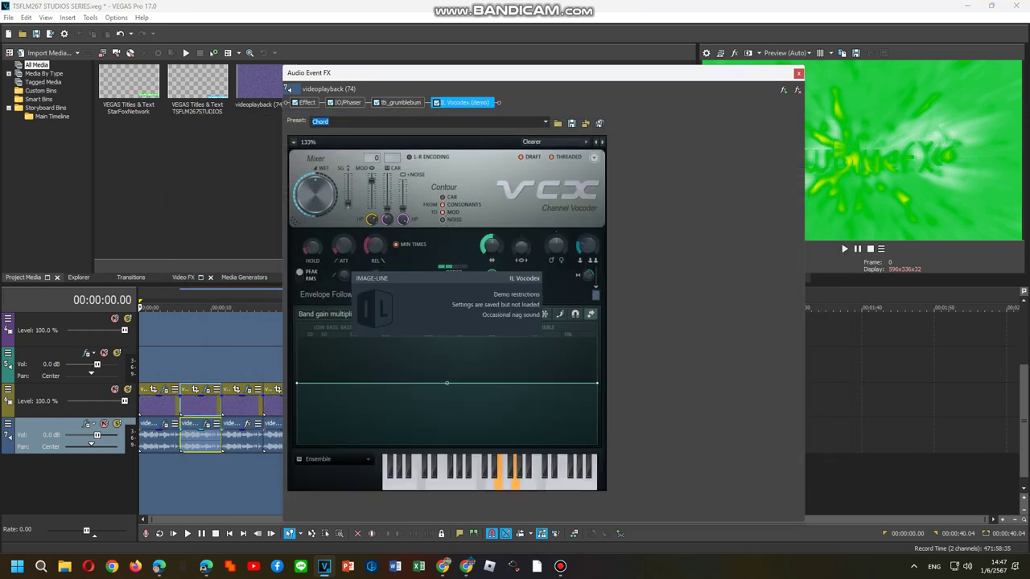
pyautogui.click(336, 459)
pyautogui.click(336, 491)
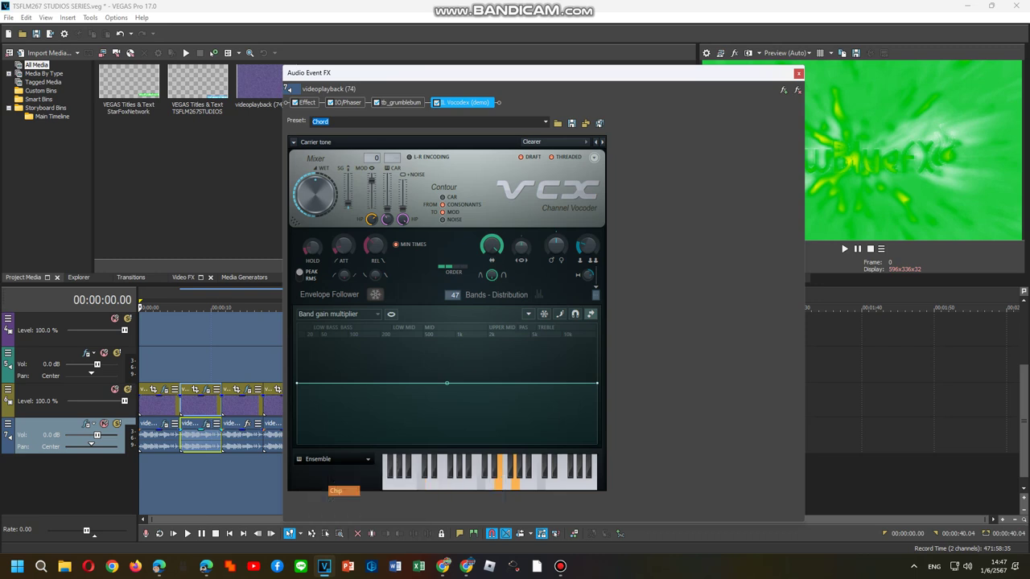
pyautogui.click(494, 469)
pyautogui.click(484, 469)
pyautogui.click(499, 481)
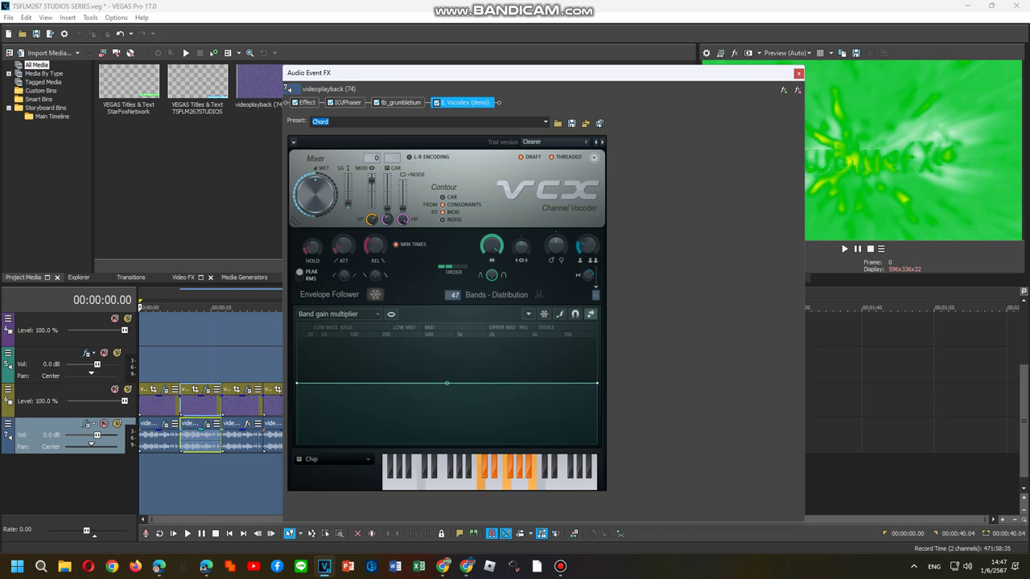
# Step: Apply the Telephoneup V3 FX package to the third audio event and set its Vocodex to the Group preset with the Pulse carrier
pyautogui.rightClick(252, 437)
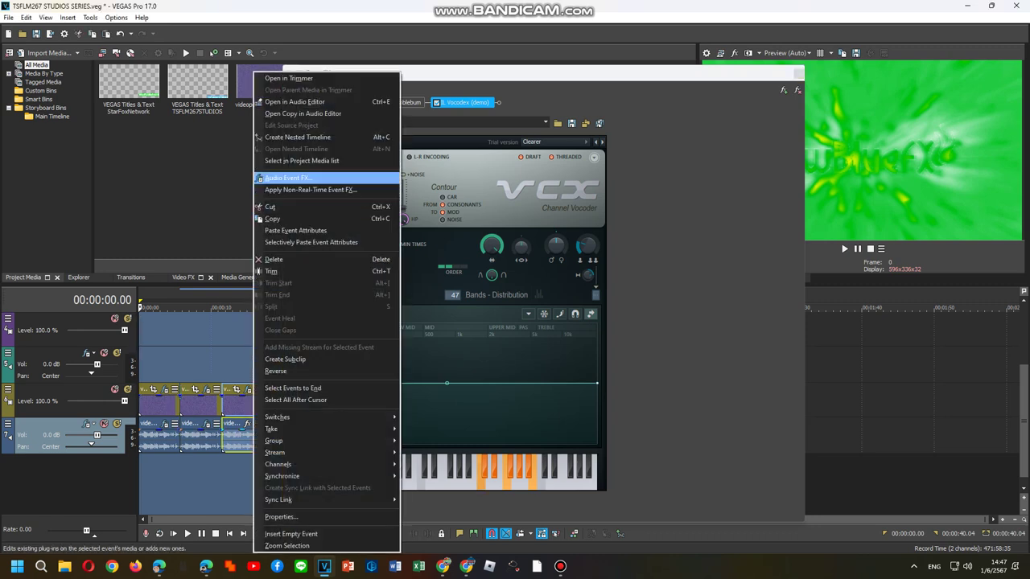
pyautogui.click(288, 177)
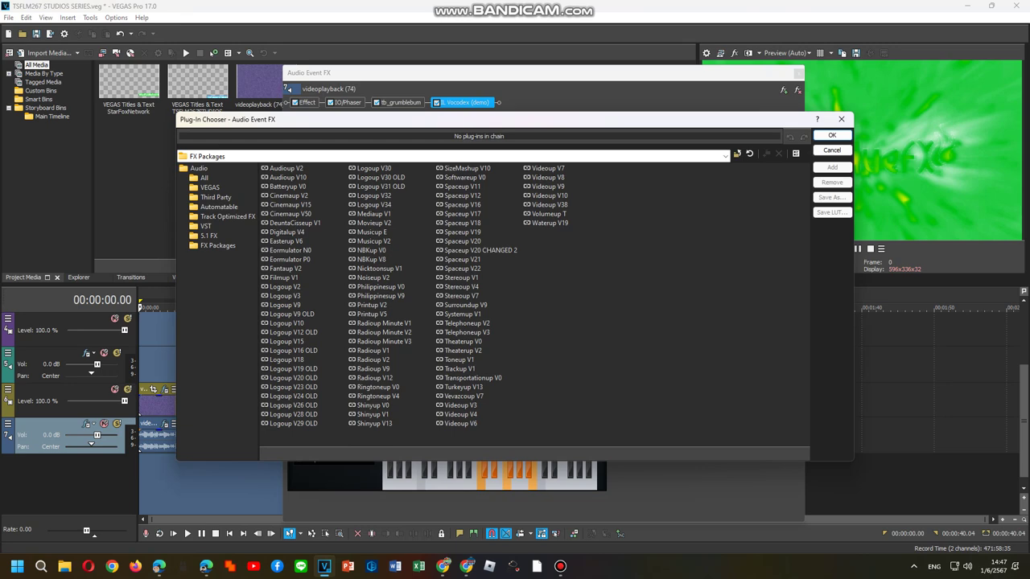
pyautogui.click(467, 323)
pyautogui.click(467, 332)
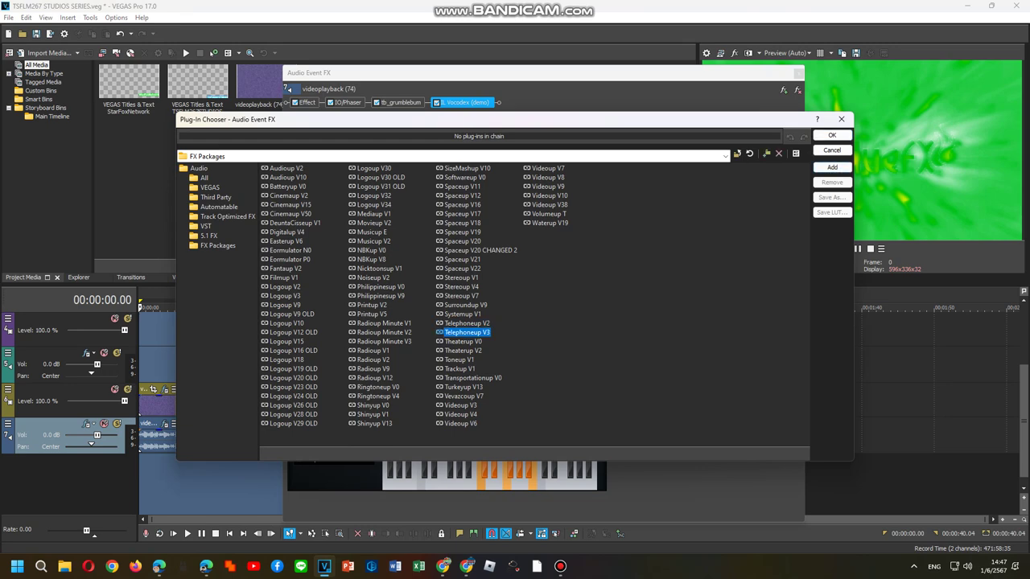
pyautogui.doubleClick(467, 332)
pyautogui.click(832, 136)
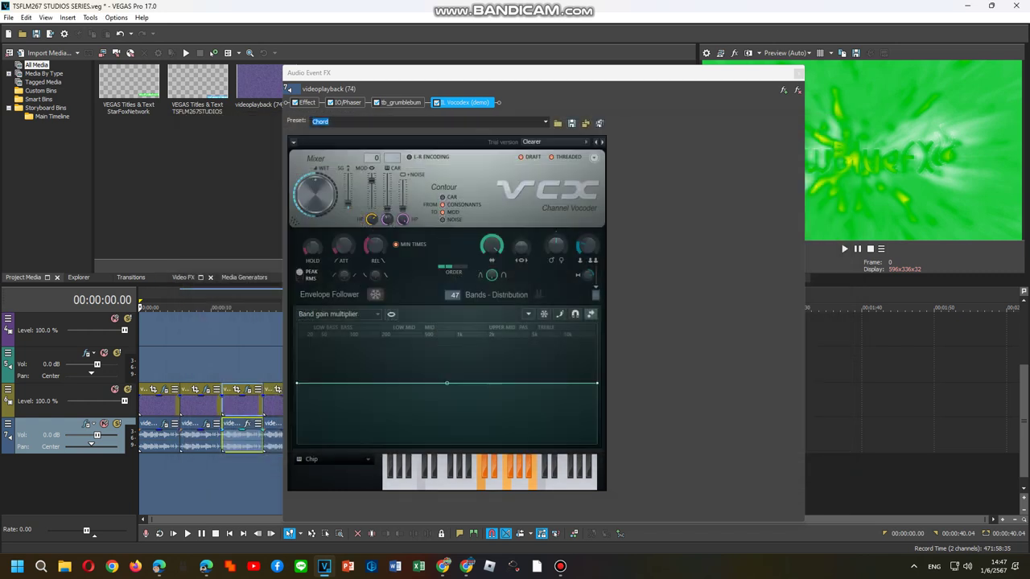
pyautogui.click(555, 142)
pyautogui.click(555, 283)
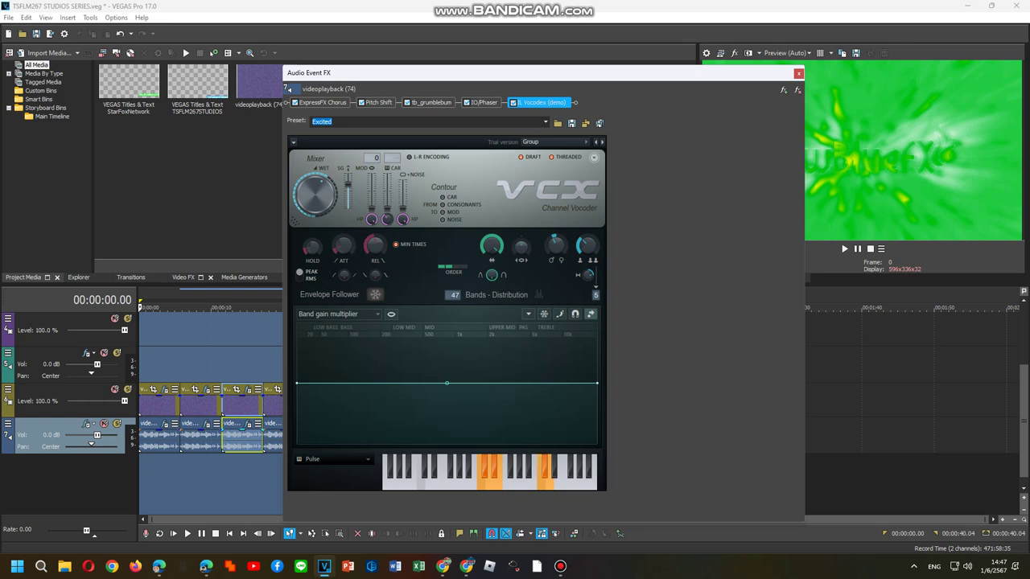
# Step: Apply the Videoup V8 FX package to the fourth audio event on the timeline
pyautogui.rightClick(274, 434)
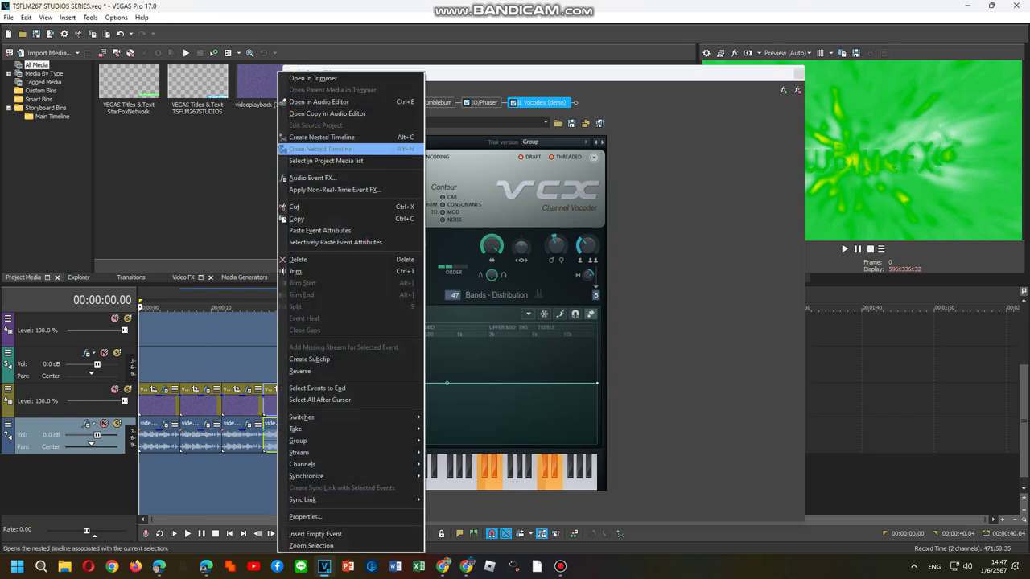
pyautogui.click(322, 178)
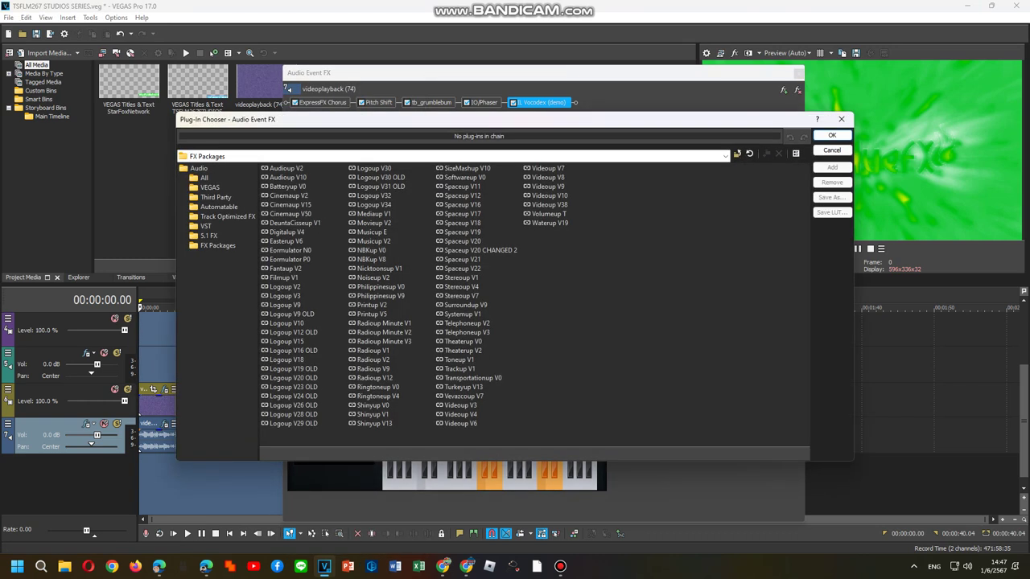
pyautogui.click(549, 214)
pyautogui.click(549, 195)
pyautogui.click(548, 186)
pyautogui.click(548, 178)
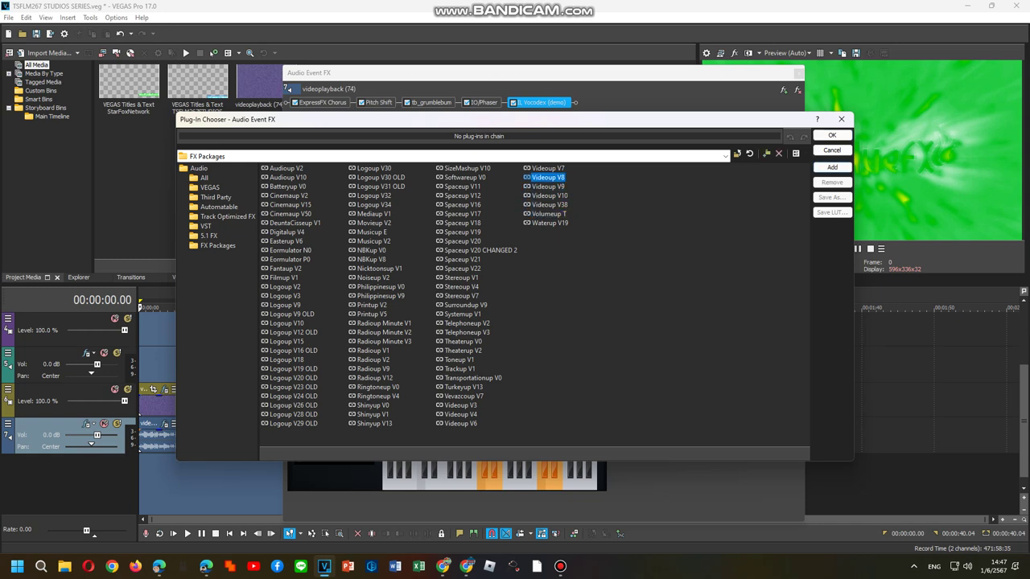
pyautogui.click(831, 167)
pyautogui.click(832, 135)
# Step: Set Vocodex to the Elderly preset with the Elderly carrier tone and several carrier notes, and close the effects window
pyautogui.click(544, 142)
pyautogui.click(550, 253)
pyautogui.click(467, 293)
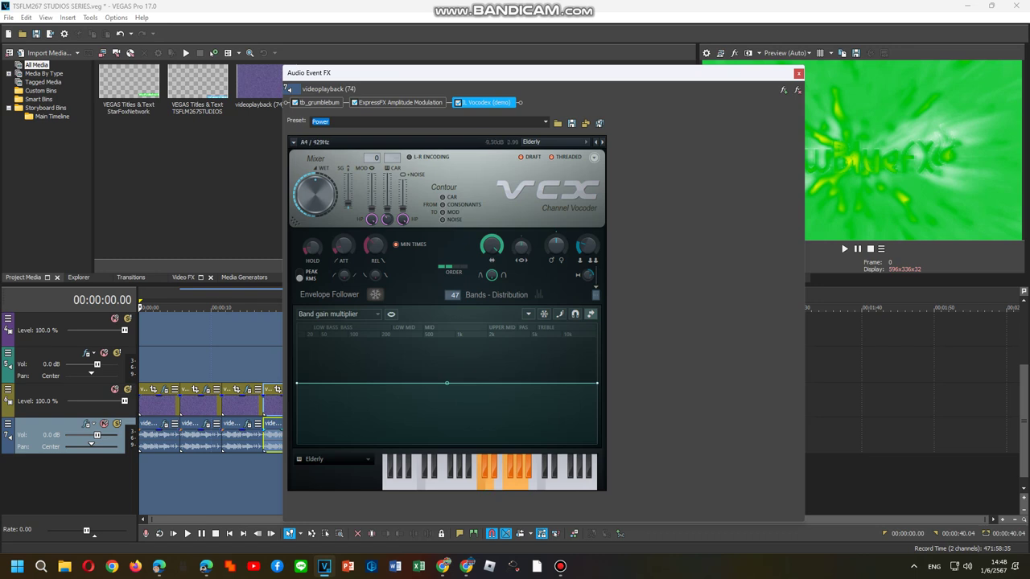
pyautogui.click(797, 73)
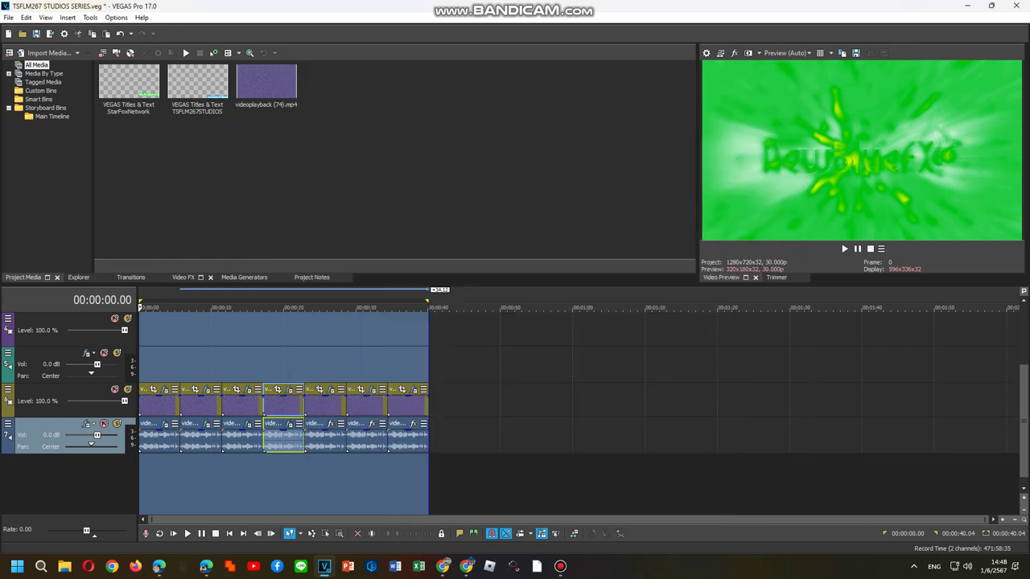
# Step: Apply the Printup V5 FX package to the fifth audio event on the timeline
pyautogui.rightClick(339, 435)
pyautogui.click(378, 178)
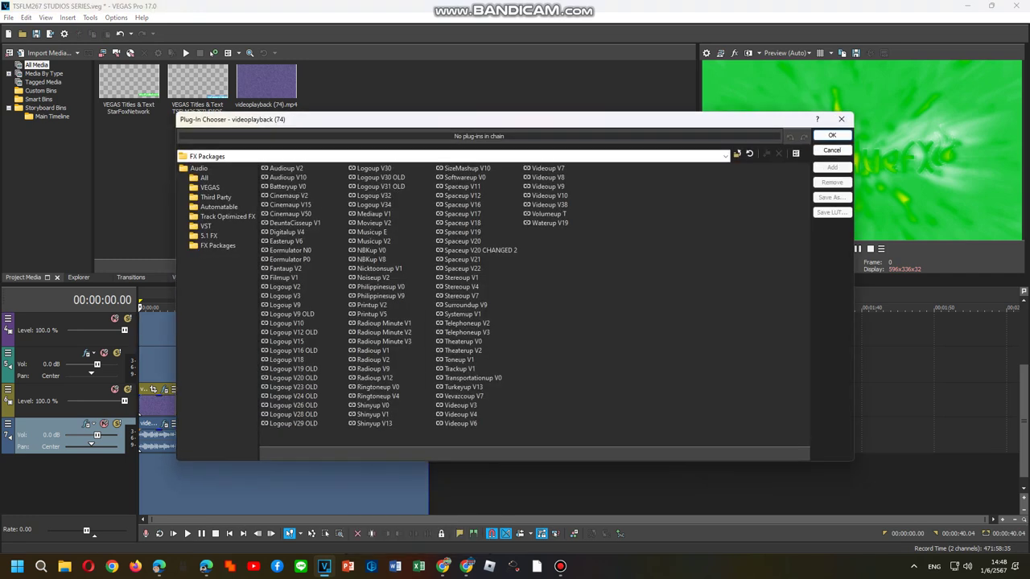
pyautogui.doubleClick(371, 314)
pyautogui.click(832, 135)
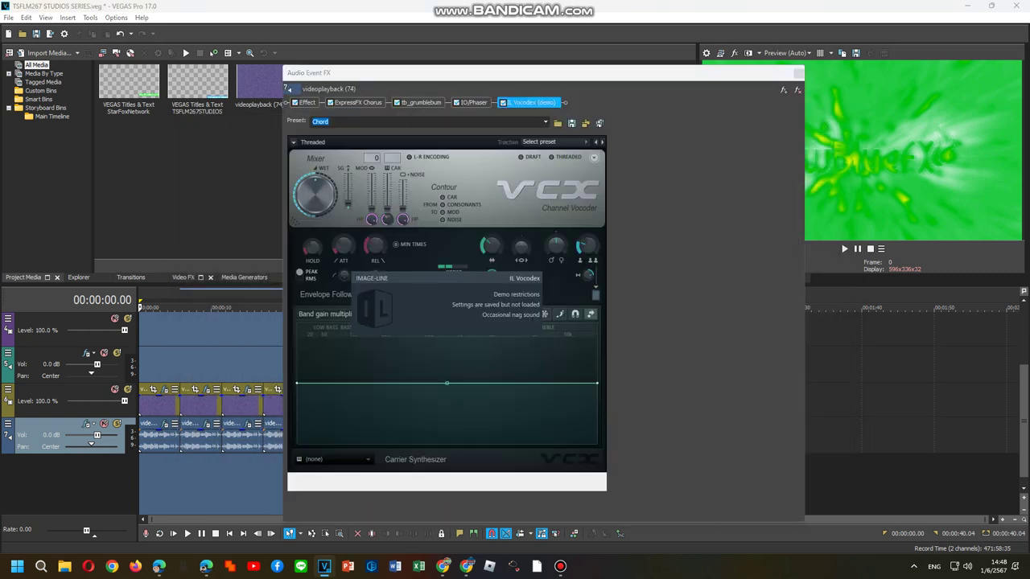
# Step: Load the Helium preset in Vocodex, set the carrier tone to Machine 2 with several carrier notes, and close the effects window
pyautogui.click(553, 142)
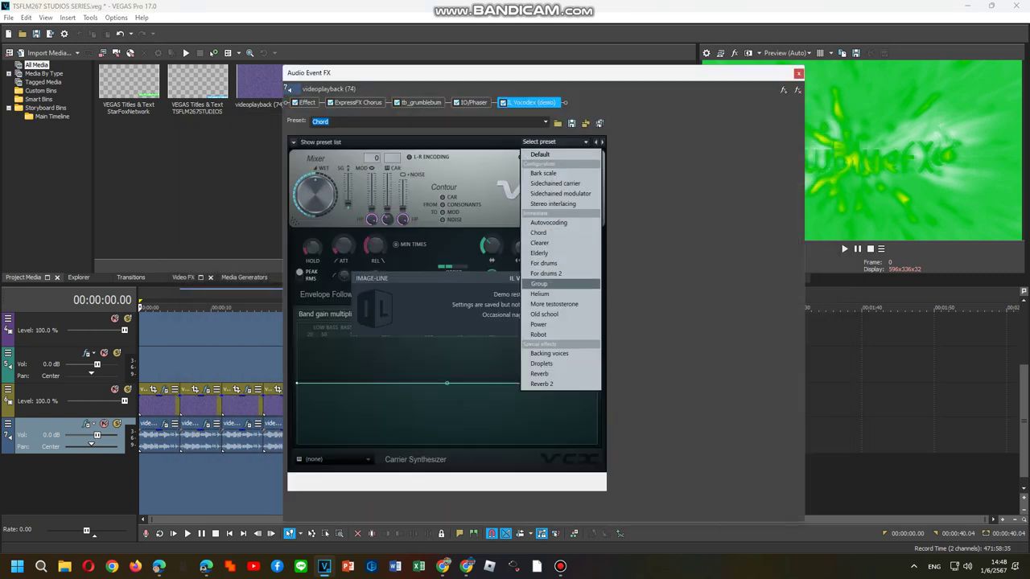
pyautogui.click(540, 294)
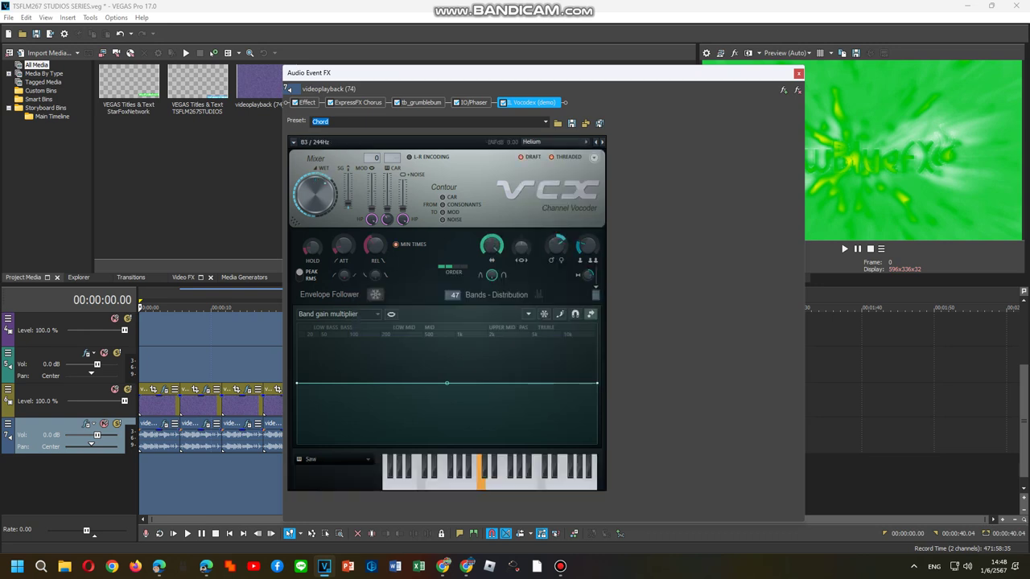
pyautogui.click(334, 459)
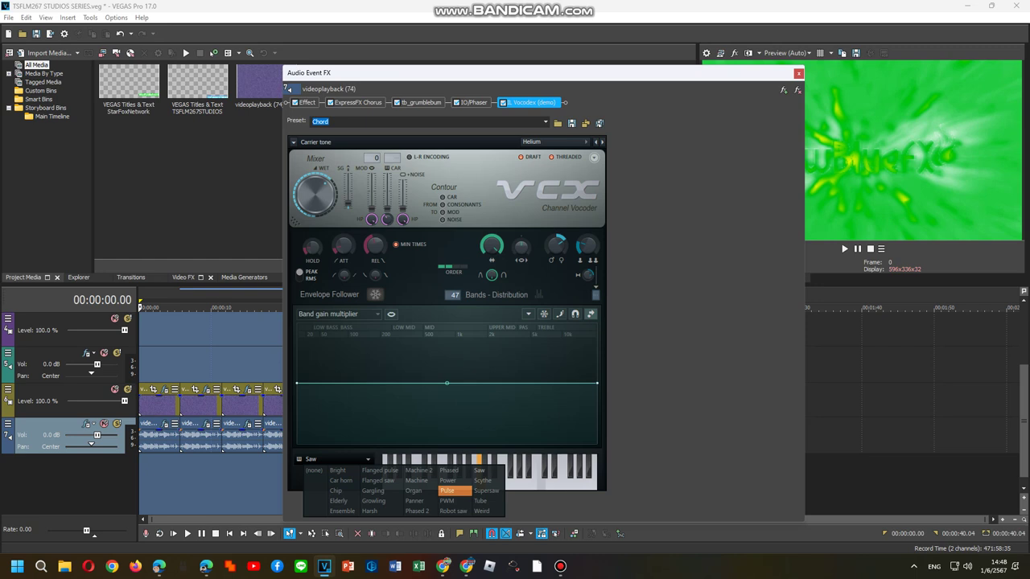
pyautogui.click(446, 490)
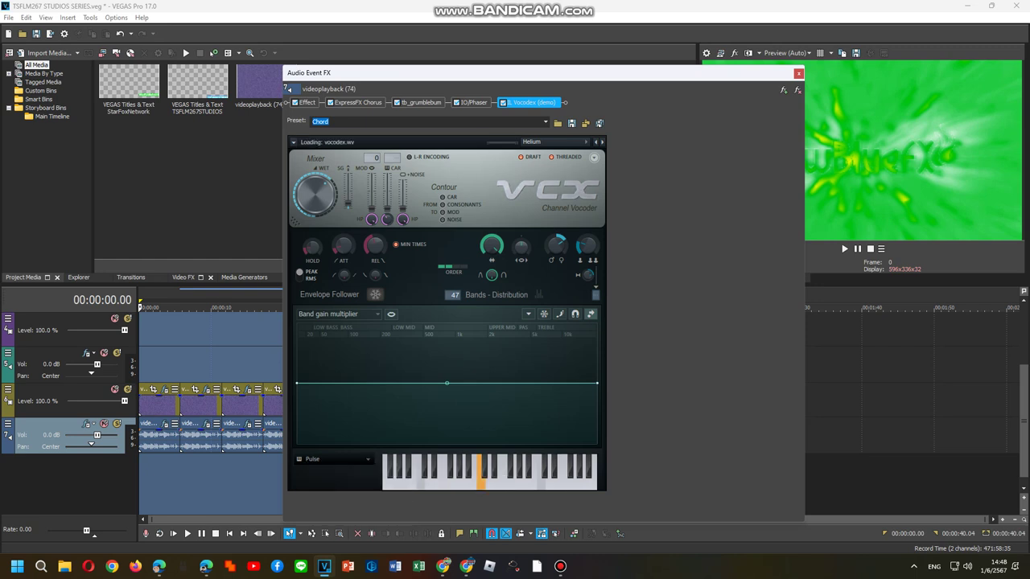
pyautogui.click(334, 459)
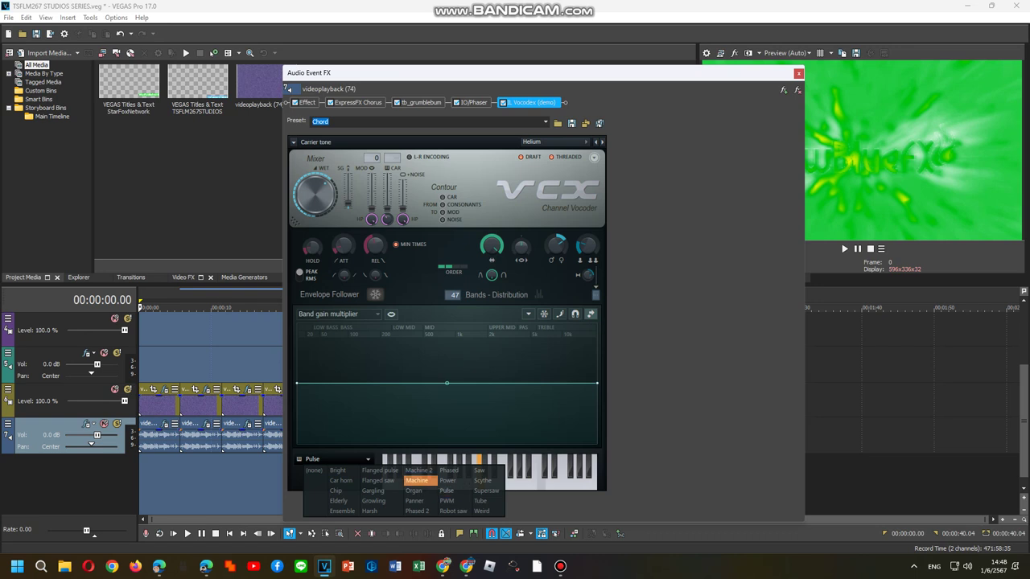
pyautogui.click(417, 470)
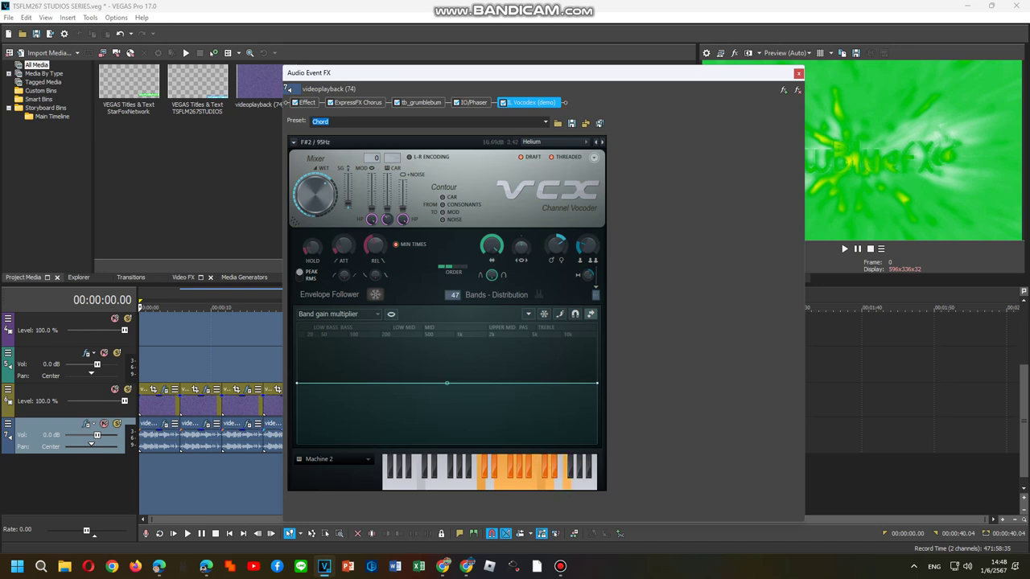
pyautogui.click(798, 73)
# Step: Apply the Noiseup V2 FX package to the sixth audio event on the timeline
pyautogui.rightClick(371, 439)
pyautogui.click(409, 179)
pyautogui.moveTo(561, 567)
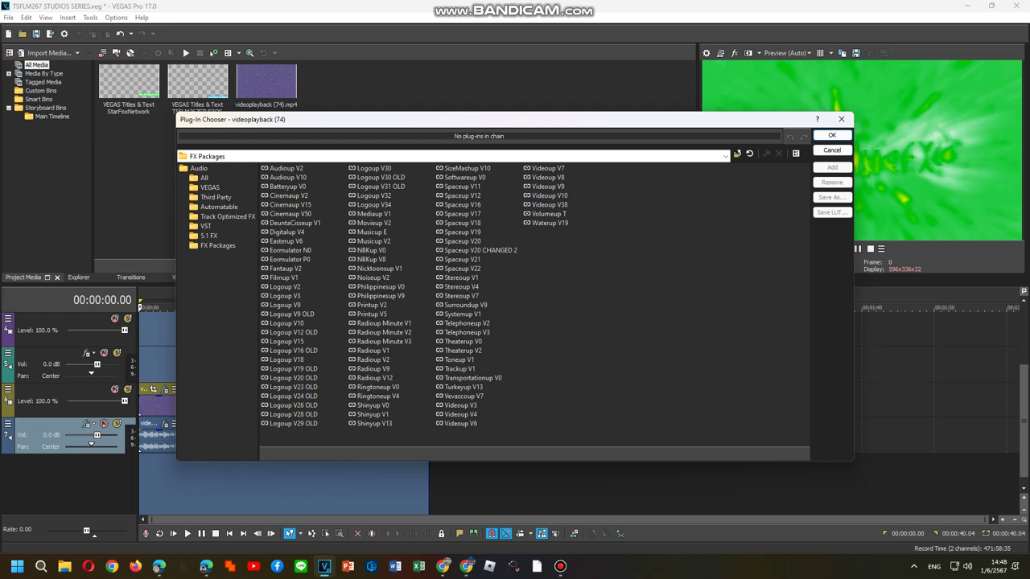
pyautogui.doubleClick(372, 277)
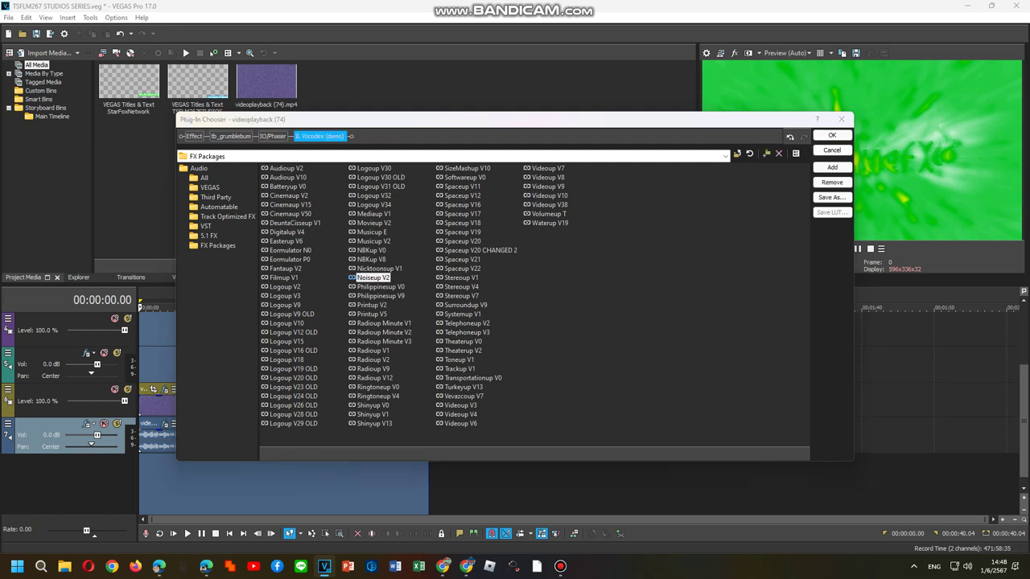
pyautogui.click(832, 135)
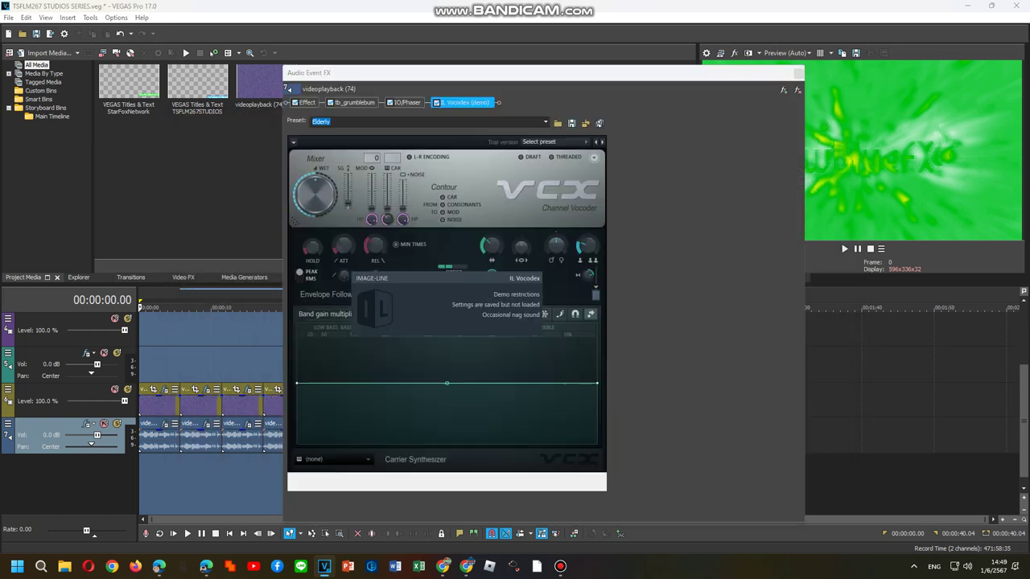
# Step: Load the Group preset in Vocodex, set the carrier tone to Power with several carrier notes, and close the effects window
pyautogui.click(550, 142)
pyautogui.click(550, 284)
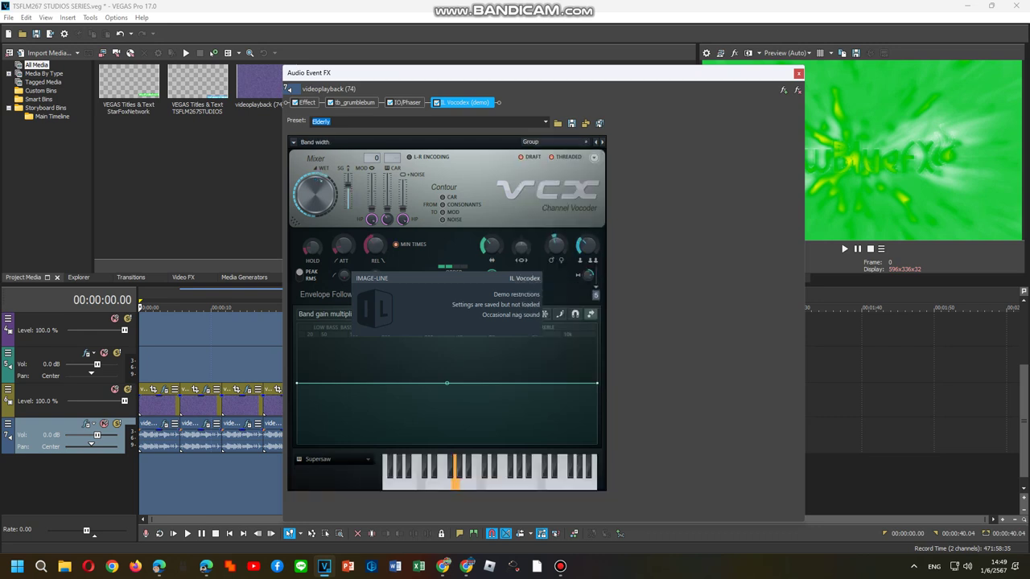
pyautogui.click(318, 459)
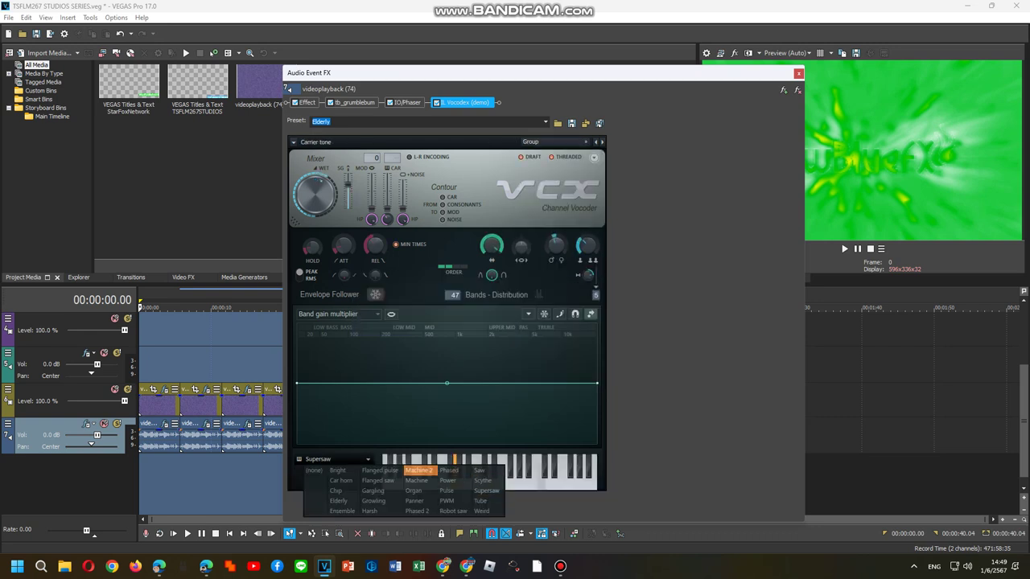
pyautogui.click(448, 480)
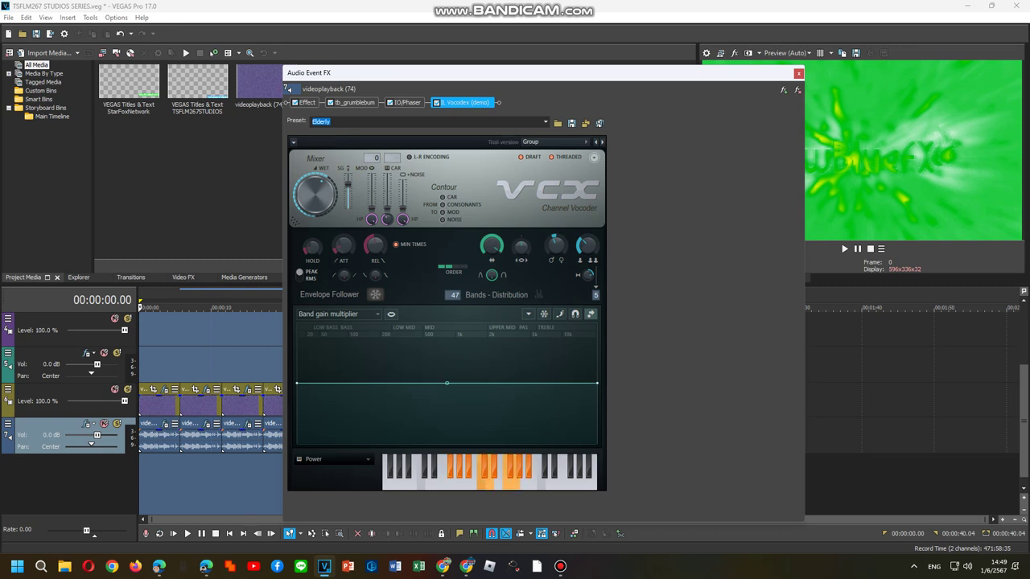
pyautogui.click(798, 73)
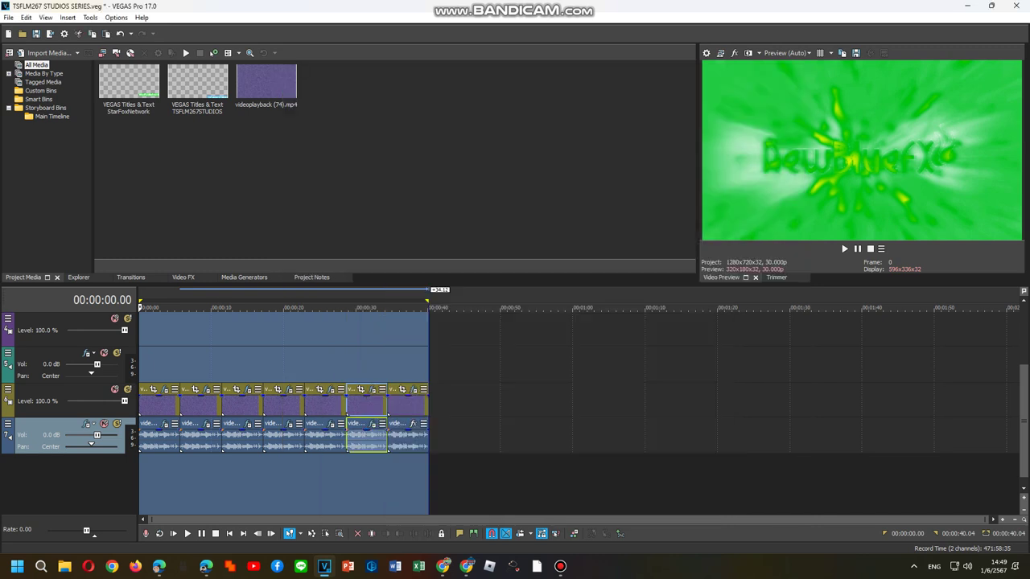
# Step: Apply the Spaceup V16 FX package to the seventh audio event and set its Vocodex to the Chord preset with the PWM carrier
pyautogui.rightClick(407, 439)
pyautogui.click(442, 178)
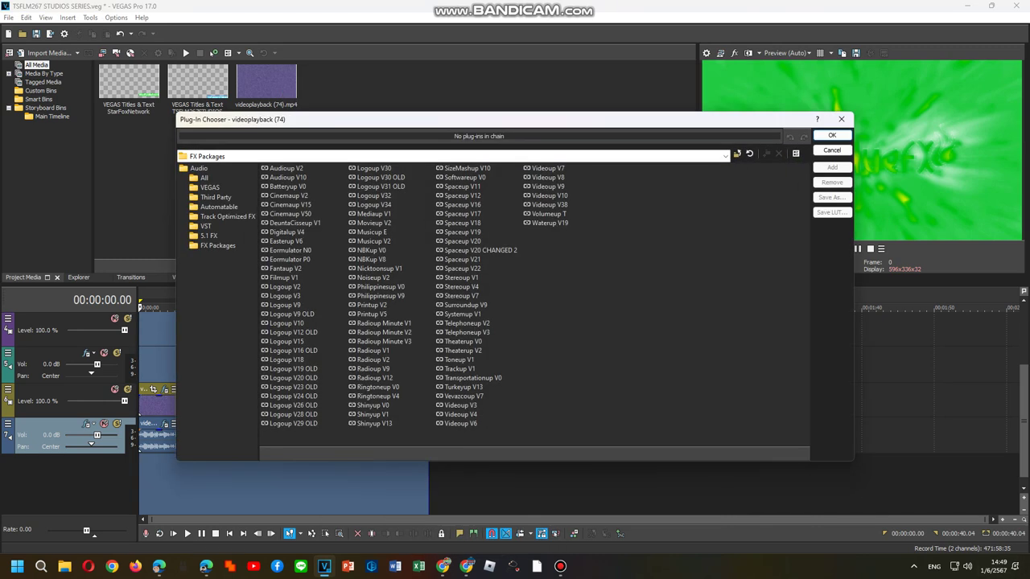
pyautogui.click(548, 168)
pyautogui.click(463, 205)
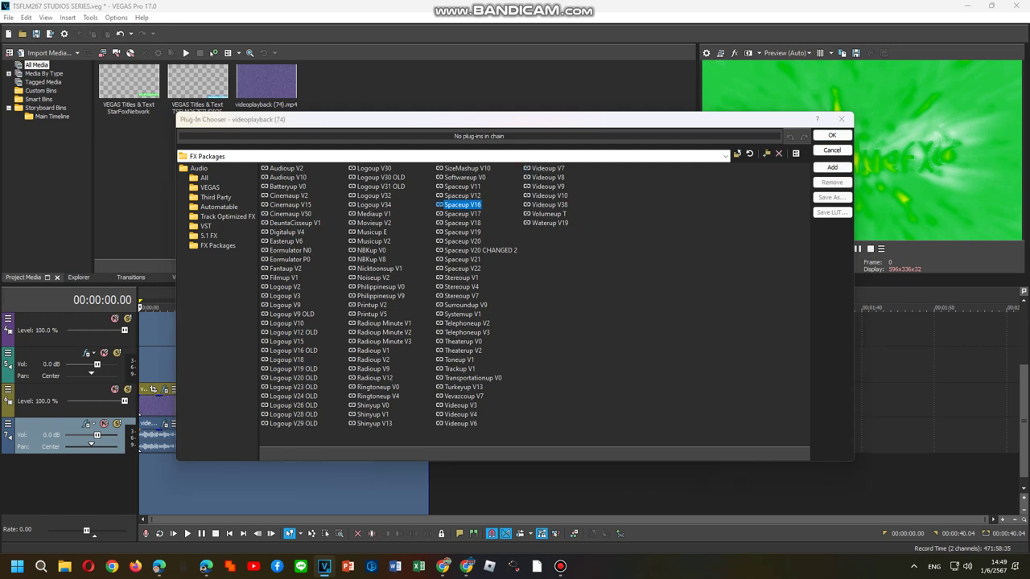
pyautogui.click(831, 167)
pyautogui.click(832, 135)
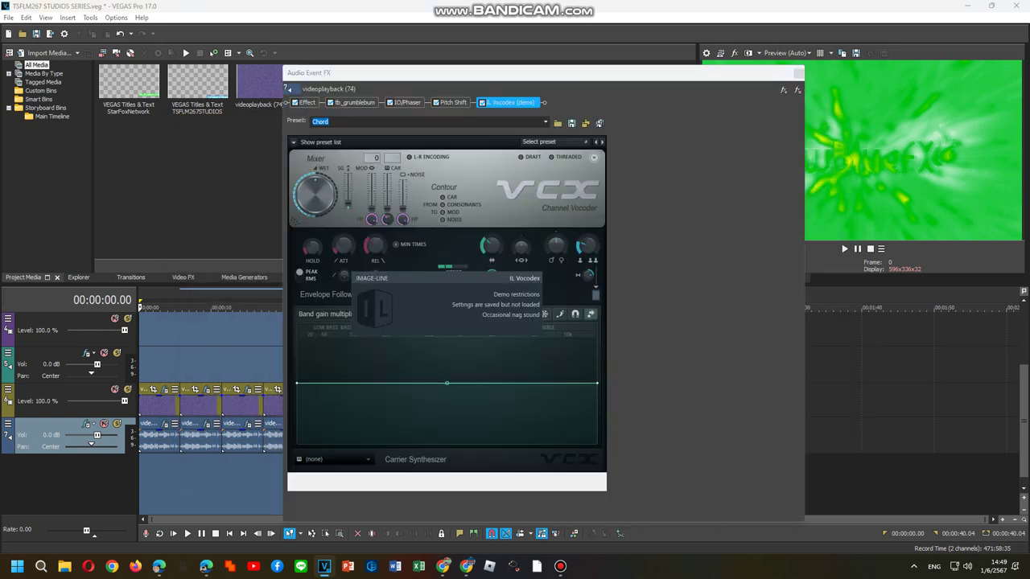
pyautogui.click(554, 142)
pyautogui.click(540, 232)
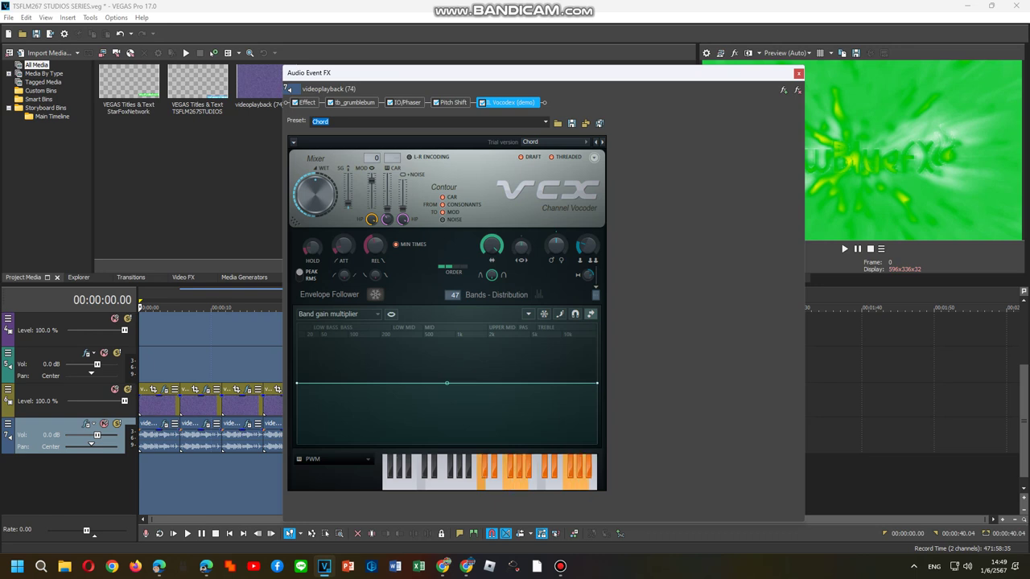
# Step: Set the seventh audio event's Vocodex carrier tone to Harsh and close the effects window
pyautogui.click(329, 459)
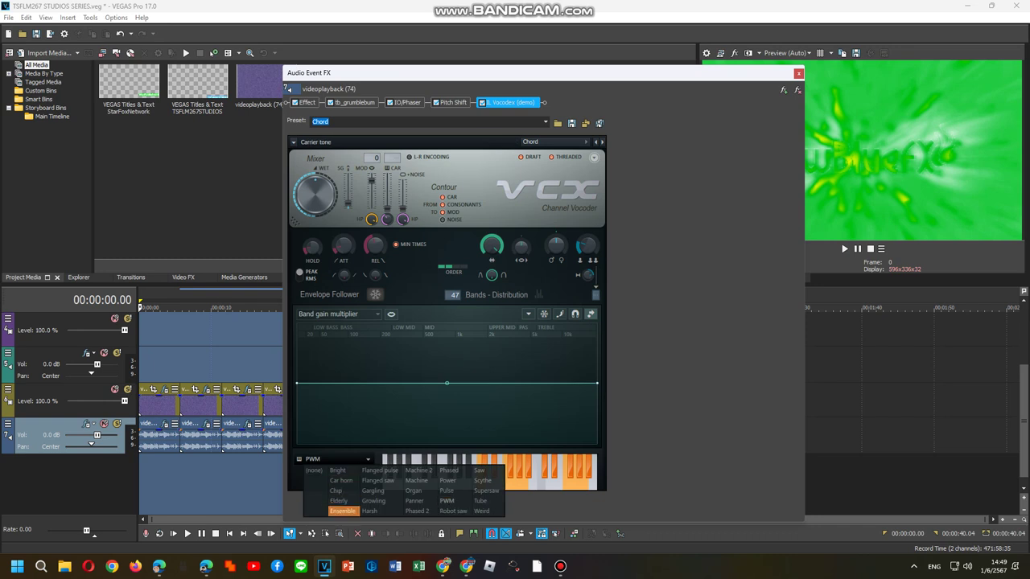
pyautogui.click(369, 511)
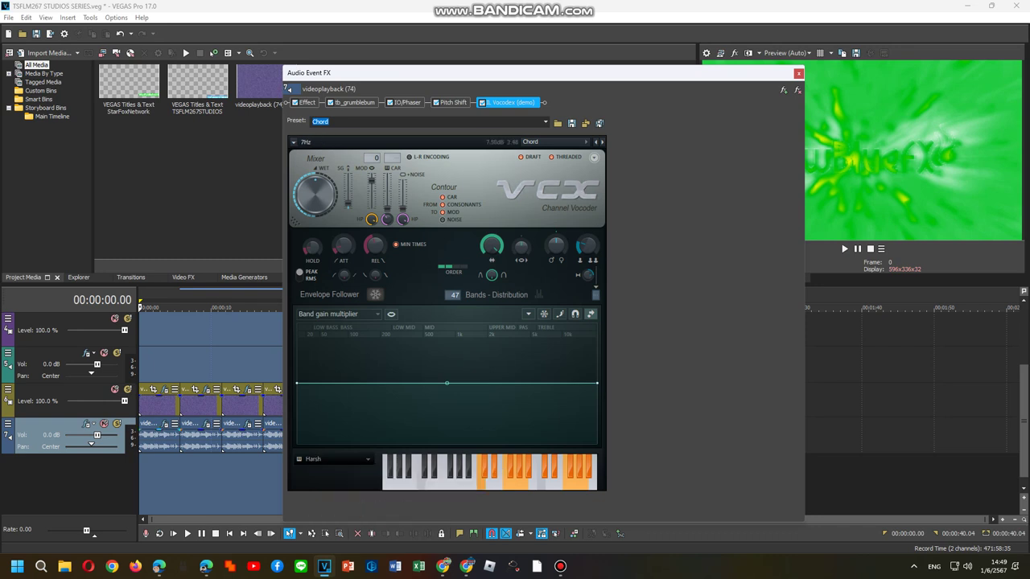
pyautogui.click(798, 73)
# Step: Review the first video event's Wiggle, Wave, Light Rays, Glow and Gradient Map effects, including the gradient's end colour, and close the effects window
pyautogui.rightClick(176, 404)
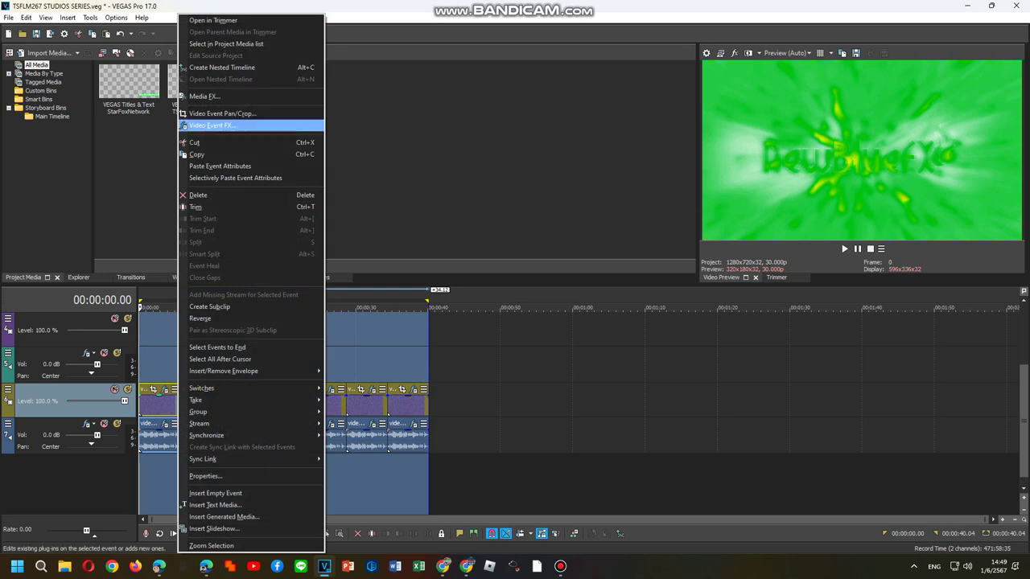
pyautogui.click(217, 125)
pyautogui.click(241, 125)
pyautogui.click(316, 124)
pyautogui.click(371, 125)
pyautogui.click(431, 125)
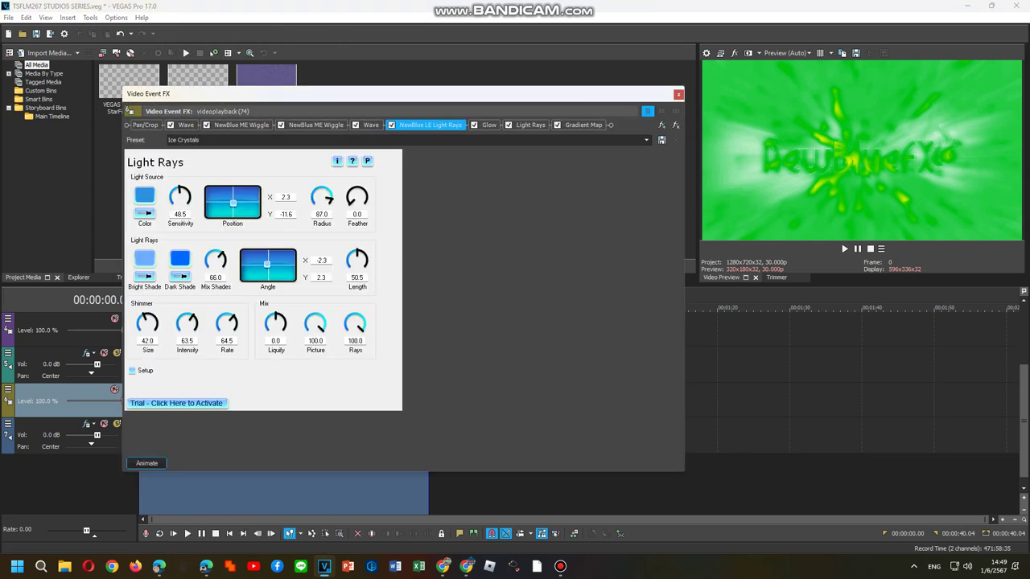
pyautogui.click(490, 125)
pyautogui.click(530, 124)
pyautogui.click(583, 125)
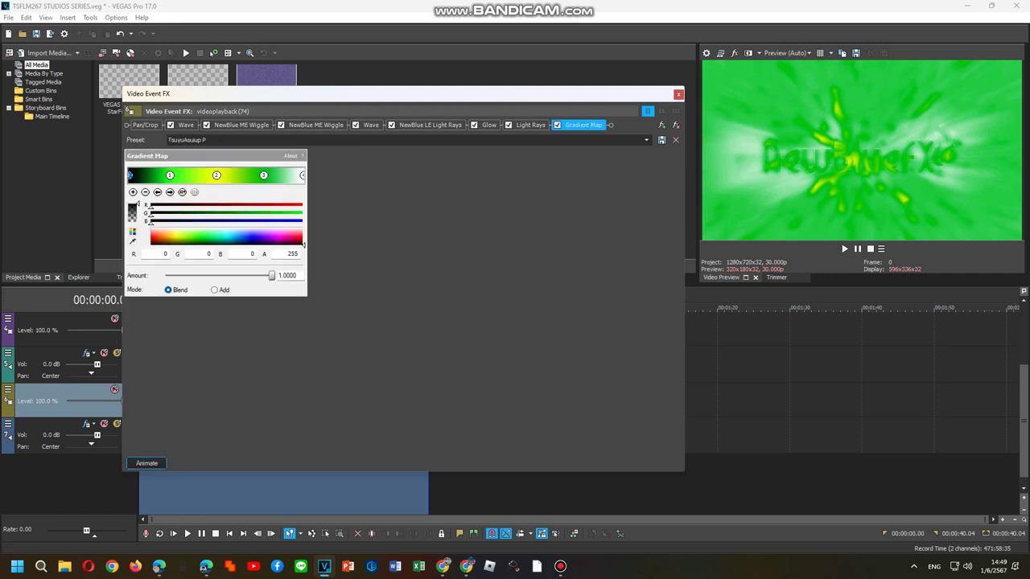
pyautogui.click(303, 175)
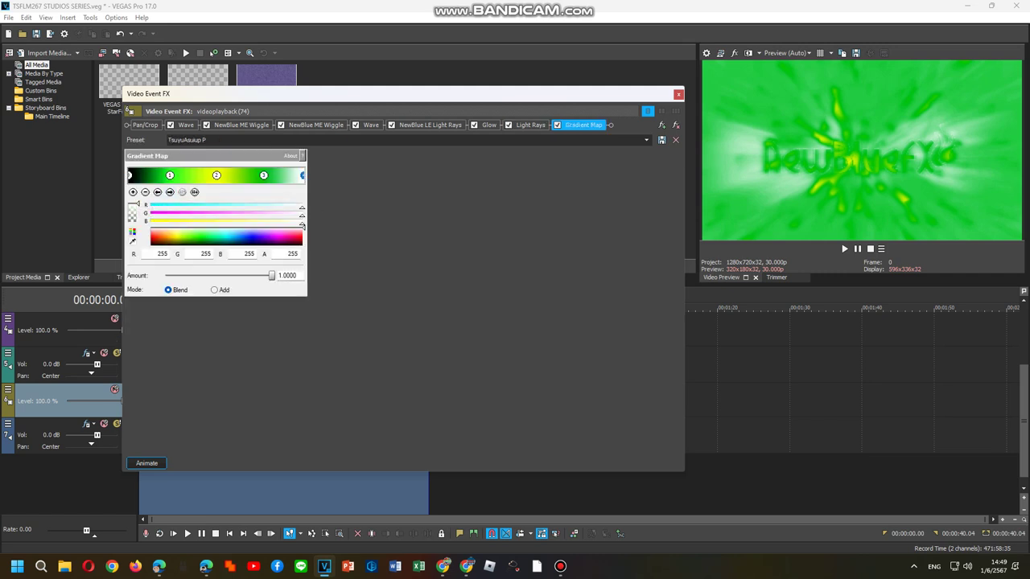
pyautogui.click(678, 95)
# Step: Review the second video event's Wiggle, Glow and Gradient Map effect settings and close the effects window
pyautogui.rightClick(213, 404)
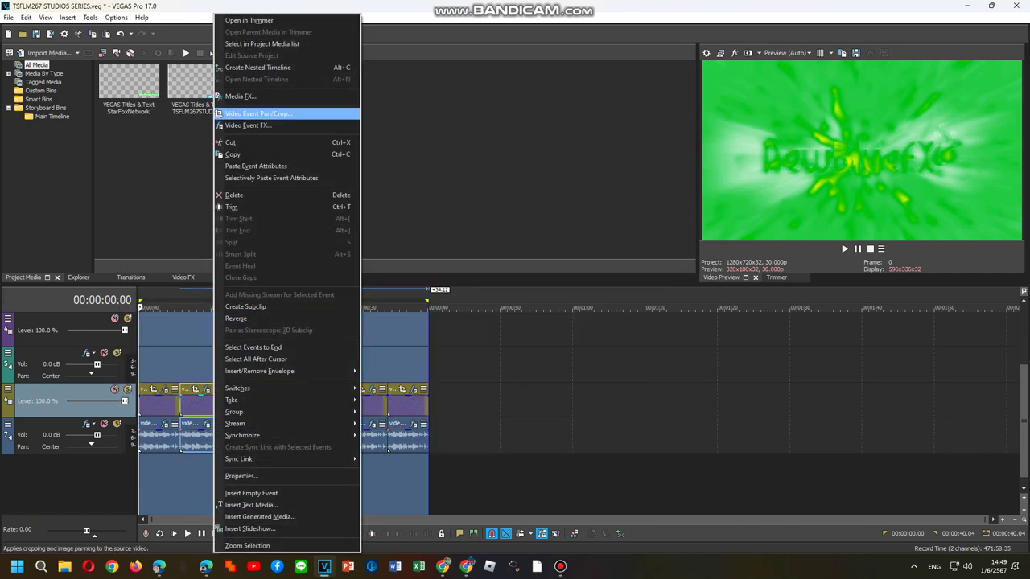
pyautogui.click(248, 126)
pyautogui.click(205, 126)
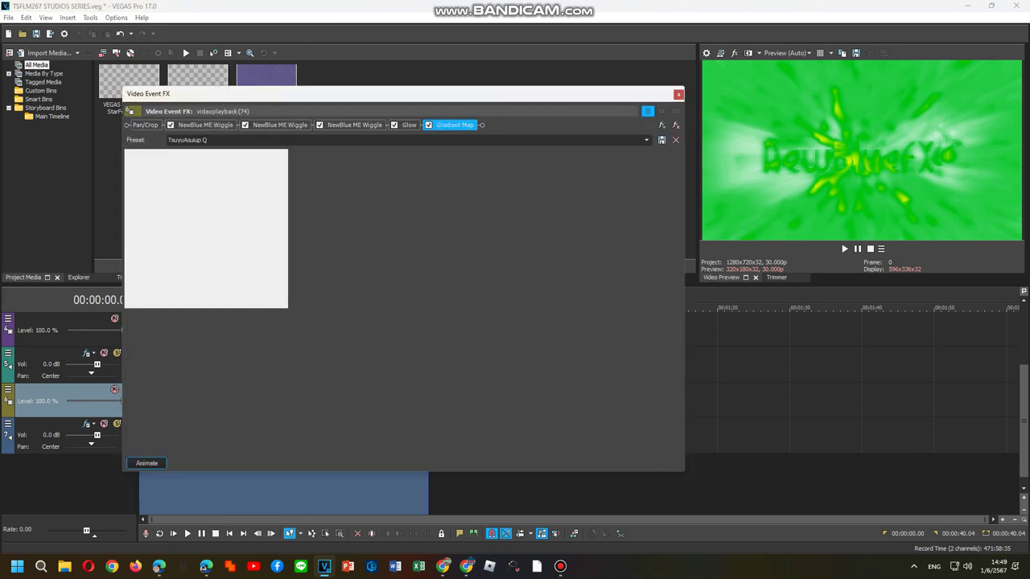
pyautogui.click(280, 126)
pyautogui.click(354, 126)
pyautogui.click(408, 125)
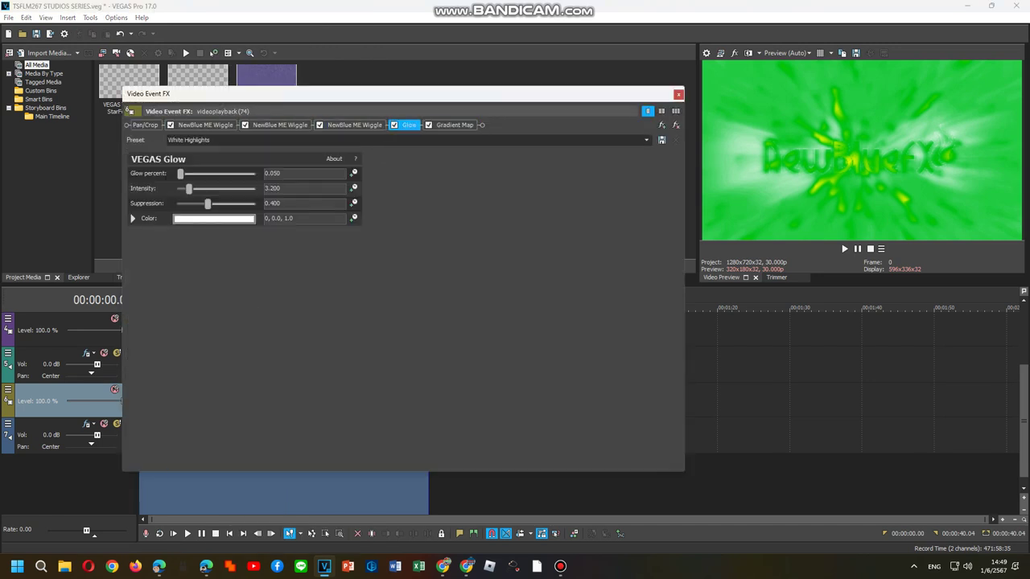
pyautogui.click(454, 125)
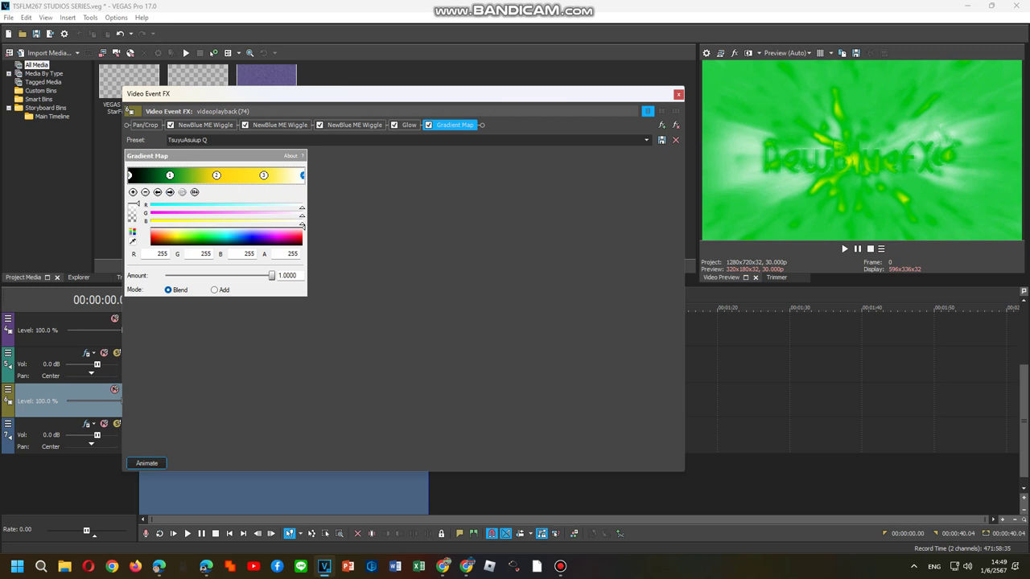
pyautogui.click(678, 95)
# Step: Review the third video event's four Wiggle effects, Light Rays, Gradient Map and Mirror settings, and close the effects window
pyautogui.rightClick(241, 402)
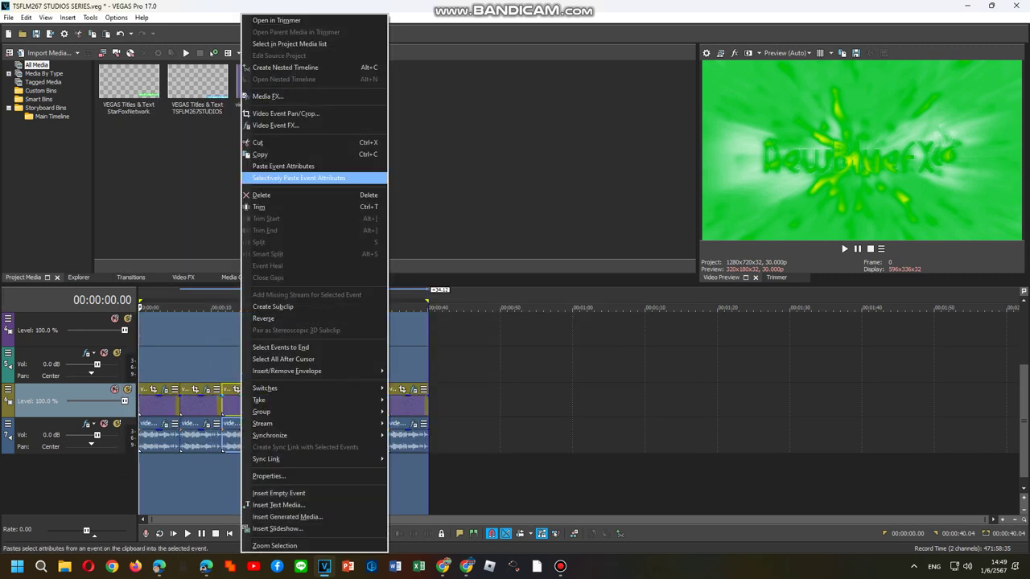
pyautogui.click(273, 119)
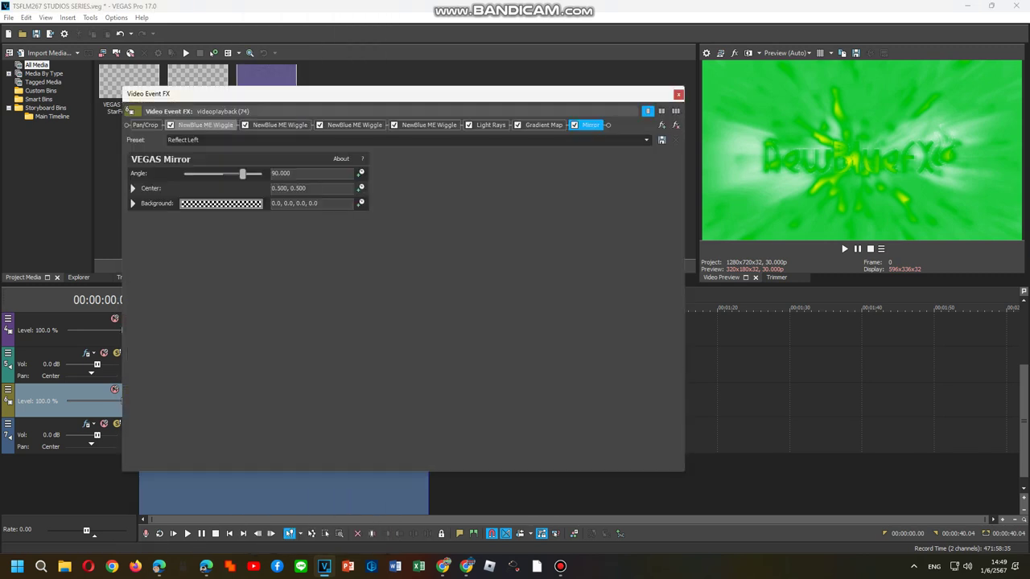
pyautogui.click(202, 125)
pyautogui.click(278, 125)
pyautogui.click(353, 125)
pyautogui.click(428, 124)
pyautogui.click(490, 125)
pyautogui.click(543, 125)
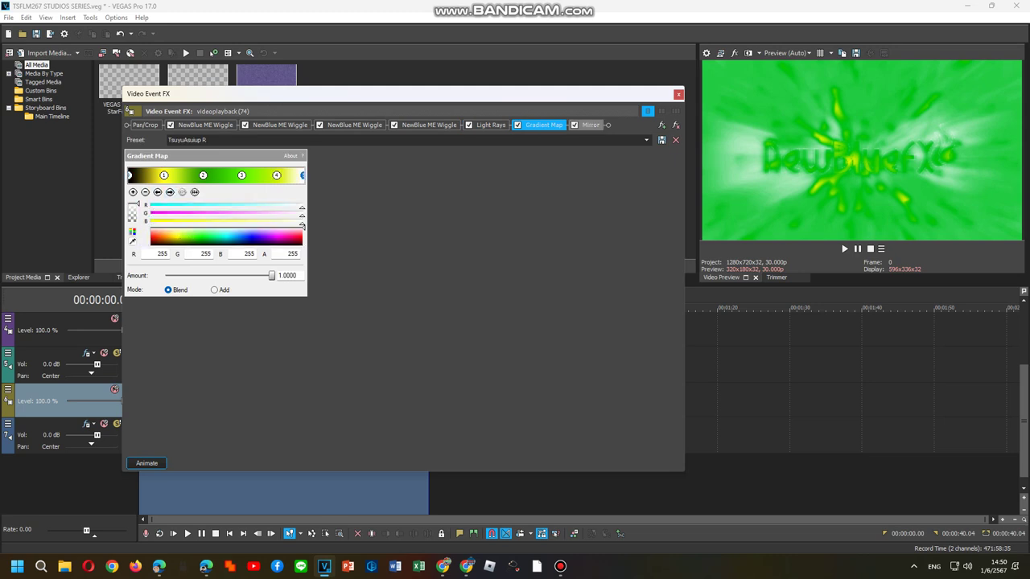
pyautogui.click(591, 124)
pyautogui.click(678, 94)
# Step: Review the fourth video event's effect chain, stepping through every Gradient Map colour point and checking Wiggle and Mirror, and close the effects window
pyautogui.rightClick(287, 402)
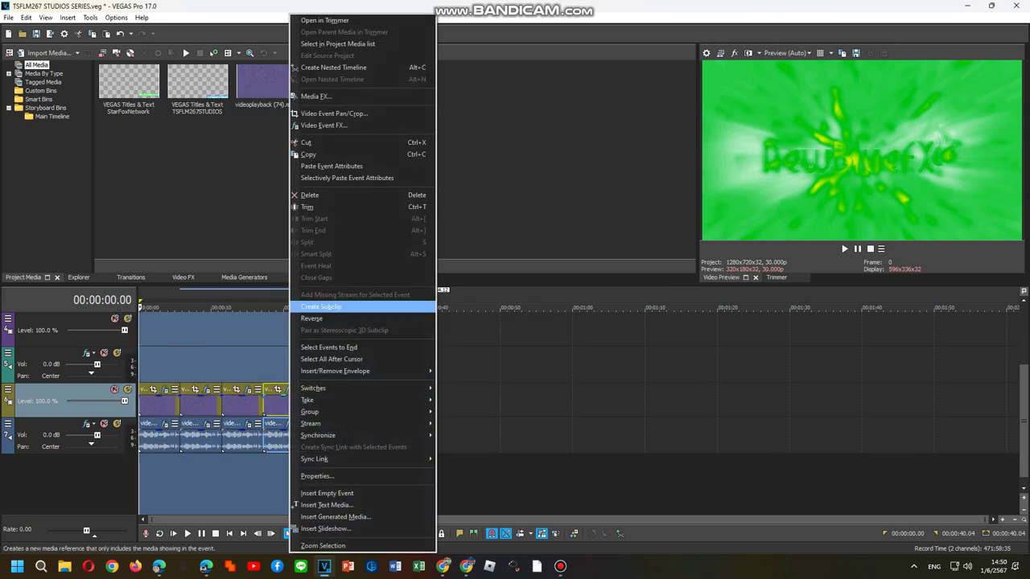
pyautogui.click(362, 124)
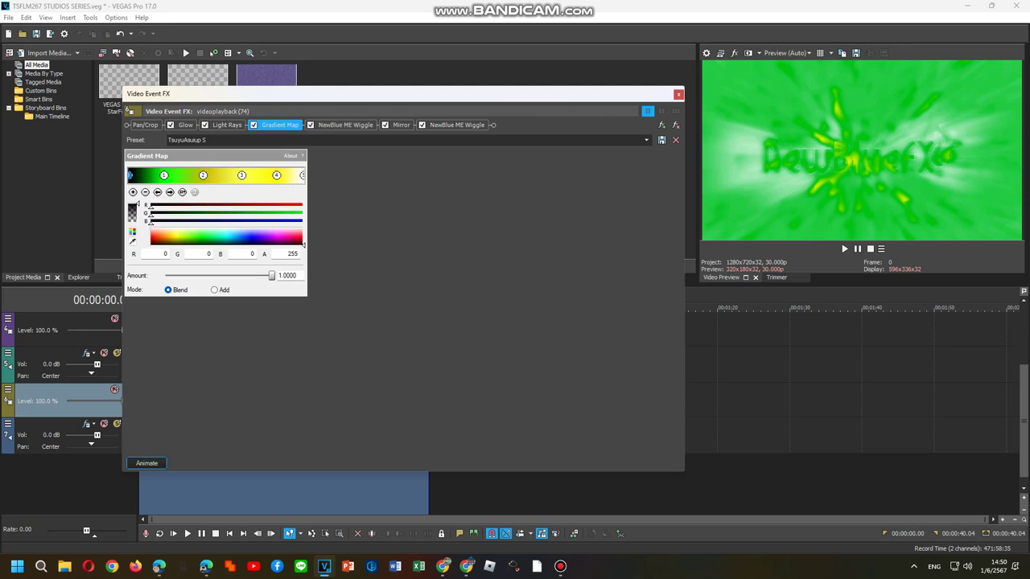
pyautogui.click(186, 124)
pyautogui.click(227, 125)
pyautogui.click(279, 125)
pyautogui.click(169, 193)
pyautogui.click(170, 192)
pyautogui.click(169, 192)
pyautogui.click(170, 192)
pyautogui.click(170, 192)
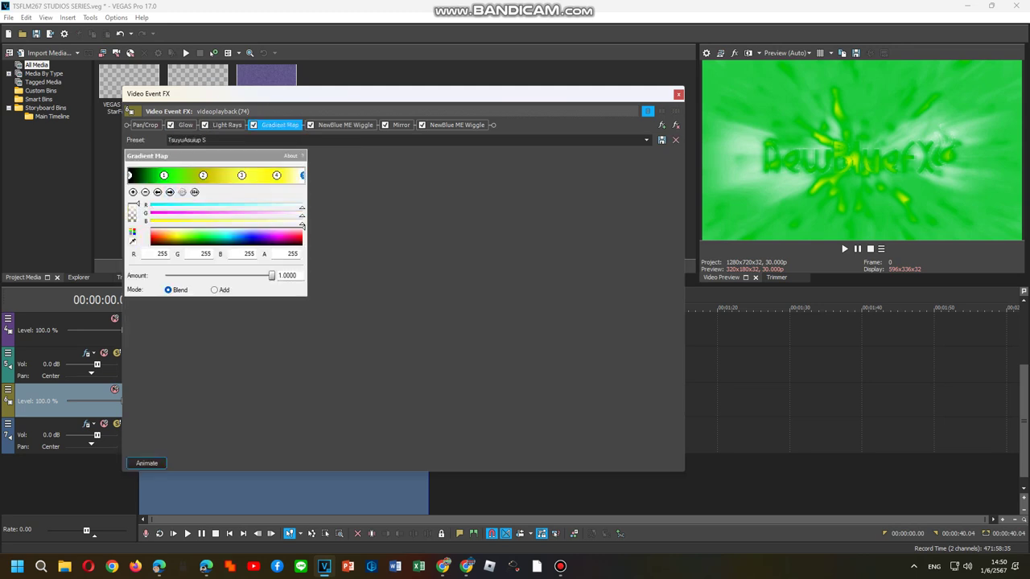
pyautogui.click(345, 125)
pyautogui.click(401, 125)
pyautogui.click(457, 124)
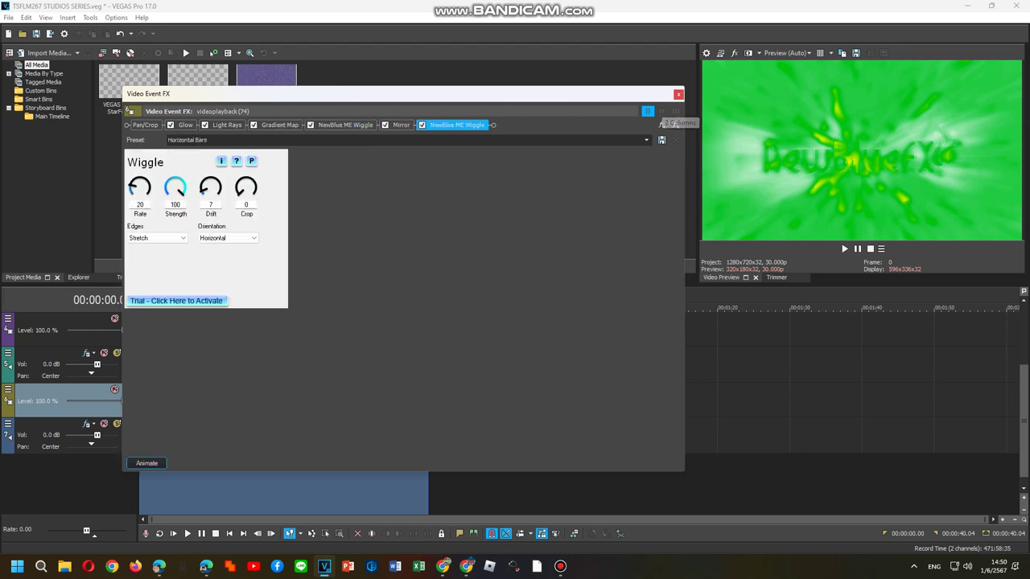
pyautogui.click(678, 94)
# Step: Review the fifth video event's Wave, Wiggle, Glow, Light Rays, Gradient Map colour points and Mirror settings, and close the effects window
pyautogui.rightClick(329, 400)
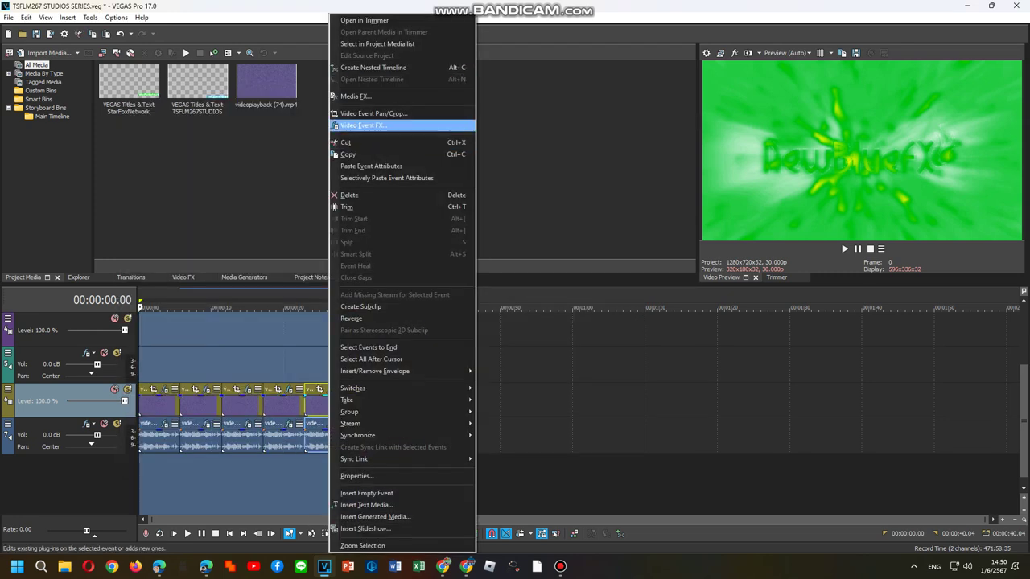
pyautogui.click(362, 126)
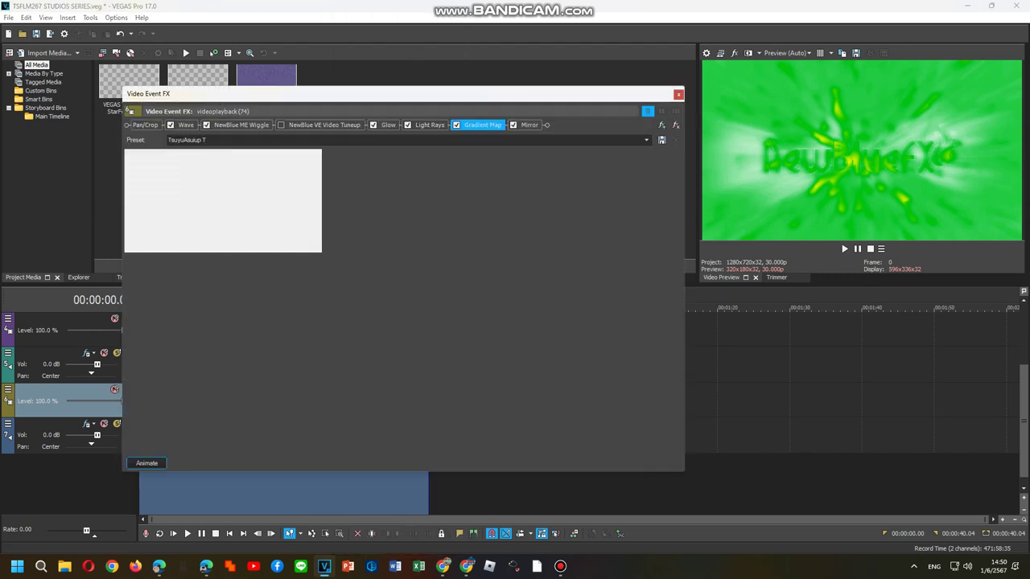
pyautogui.click(241, 125)
pyautogui.click(186, 124)
pyautogui.click(241, 124)
pyautogui.click(388, 124)
pyautogui.click(482, 125)
pyautogui.click(429, 125)
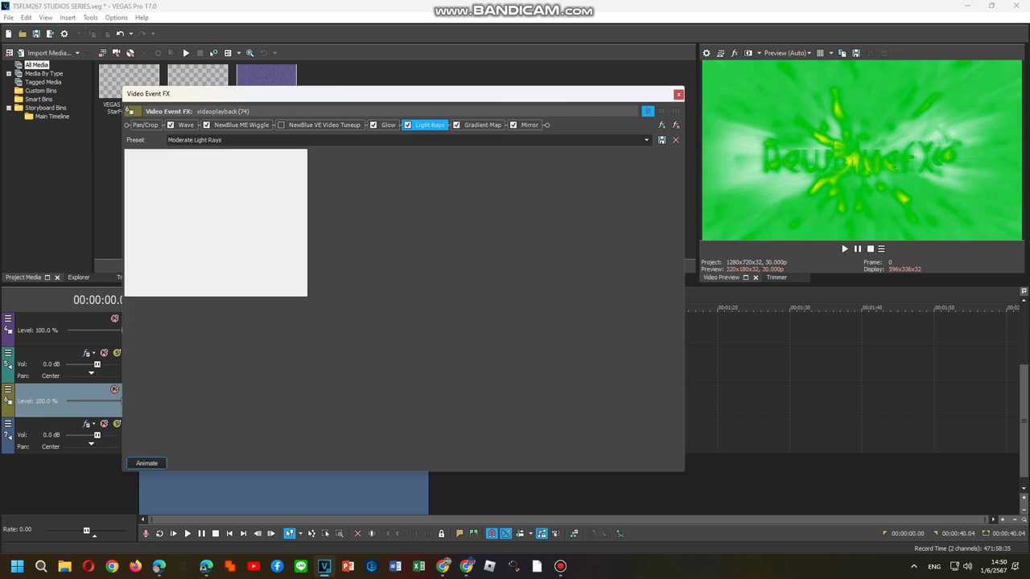
pyautogui.click(482, 125)
pyautogui.click(169, 192)
pyautogui.click(169, 192)
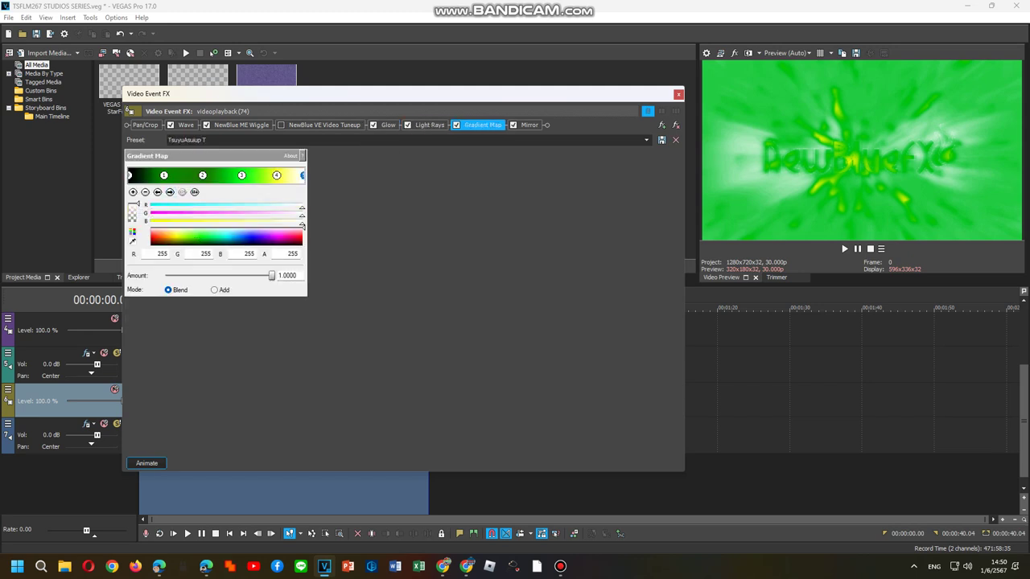
pyautogui.click(529, 125)
pyautogui.click(678, 95)
# Step: Review the sixth video event's Glow, Light Rays, Gradient Map colour points and both Wiggle effects, and close the effects window
pyautogui.rightClick(375, 403)
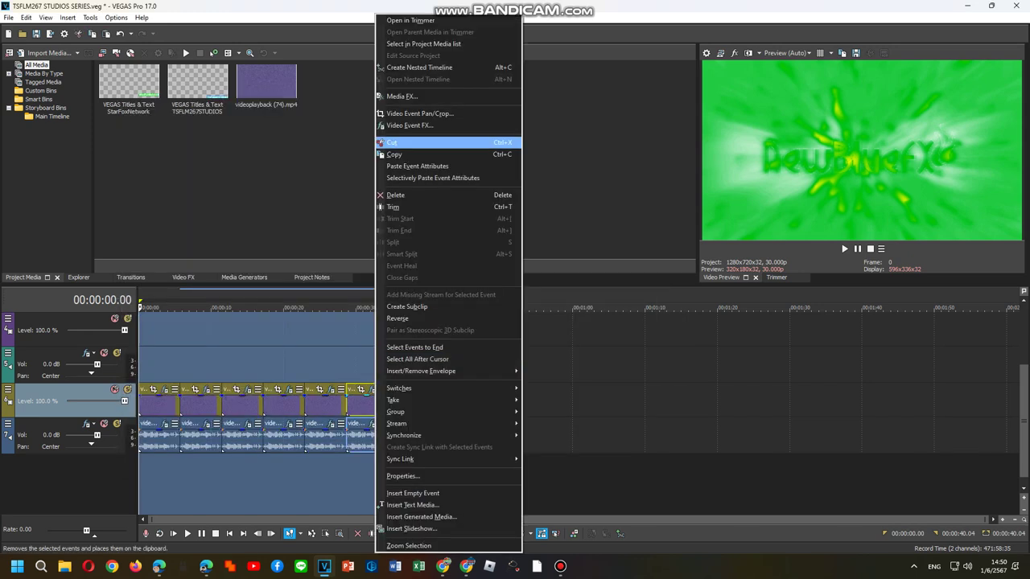
pyautogui.click(418, 124)
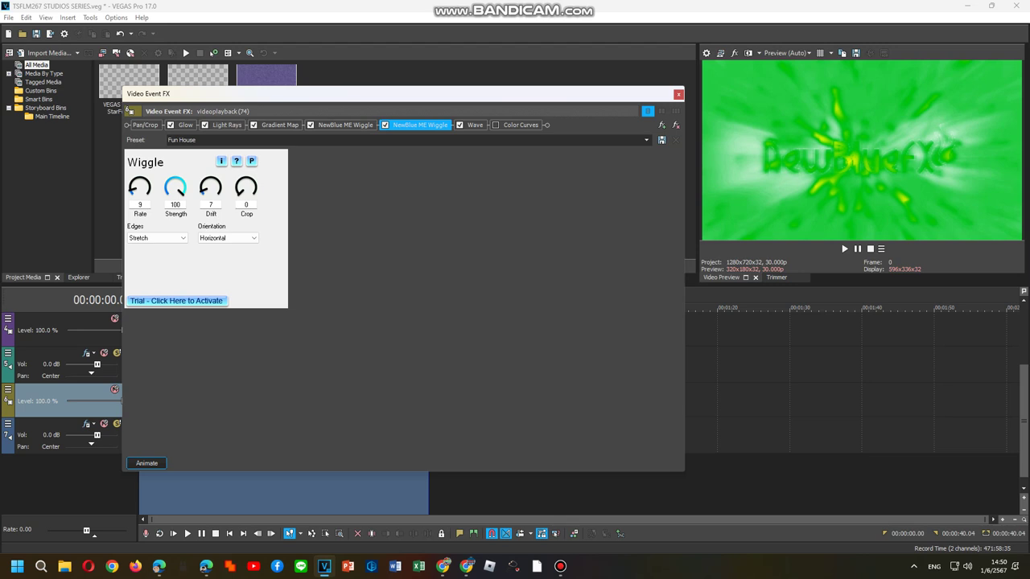
pyautogui.click(185, 125)
pyautogui.click(226, 124)
pyautogui.click(279, 124)
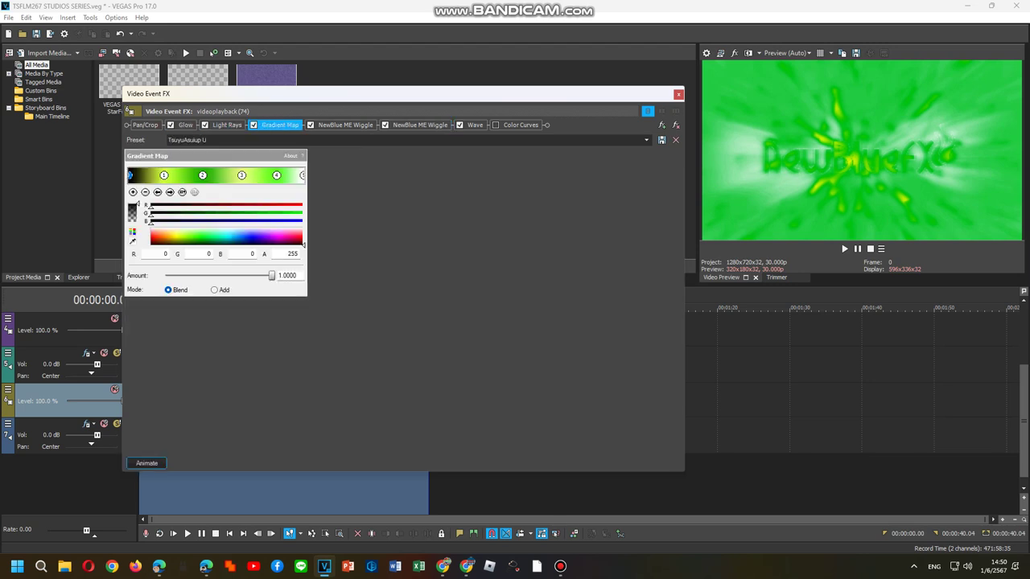
pyautogui.click(170, 192)
pyautogui.click(170, 192)
pyautogui.click(170, 192)
pyautogui.click(169, 193)
pyautogui.click(170, 193)
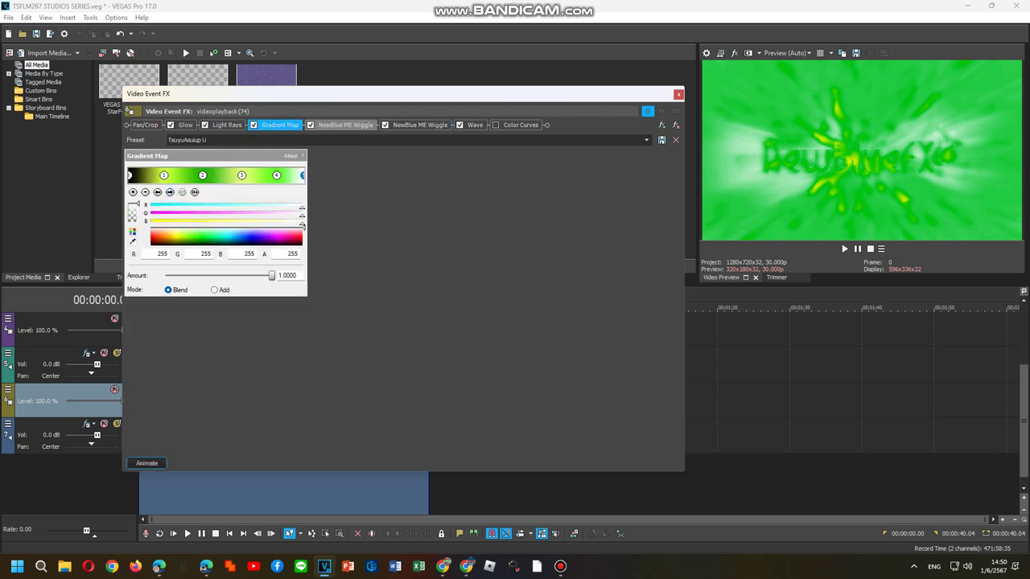
pyautogui.click(344, 125)
pyautogui.click(419, 125)
pyautogui.click(678, 94)
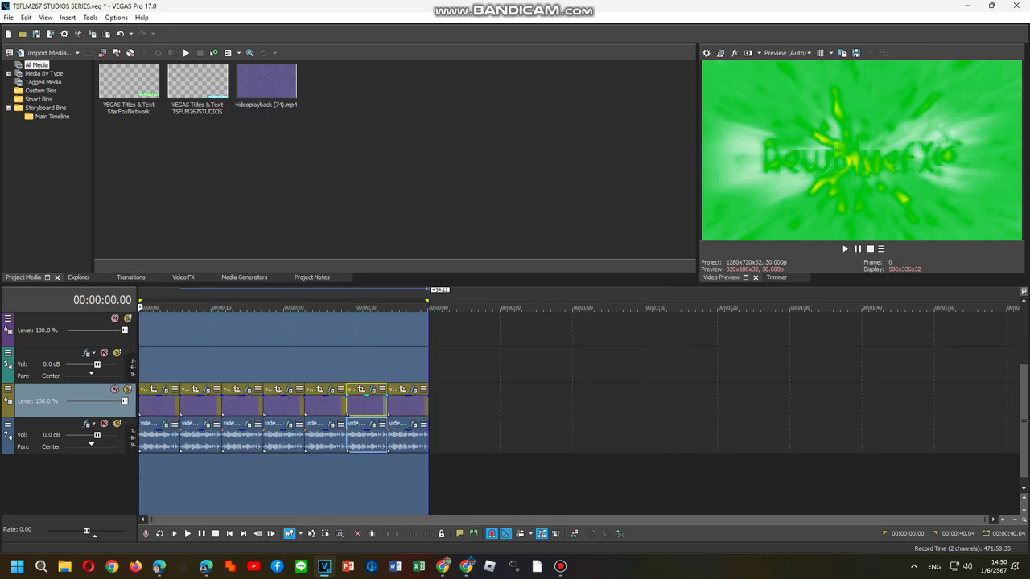
# Step: Review the seventh video event's Glow, Gradient Map colour points and Mirror settings, and close the effects window
pyautogui.rightClick(418, 402)
pyautogui.click(459, 107)
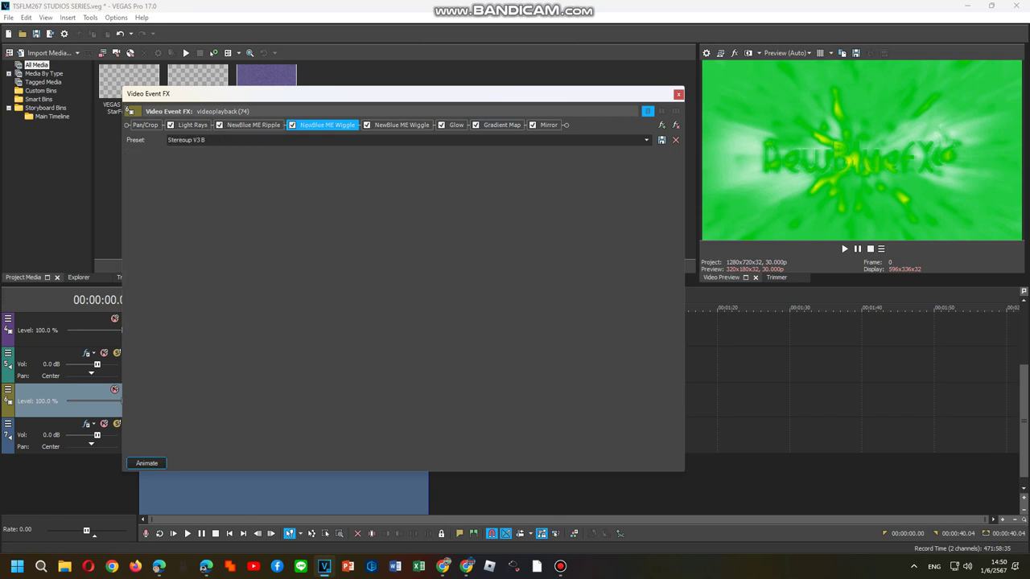
pyautogui.click(456, 124)
pyautogui.click(501, 124)
pyautogui.click(170, 192)
pyautogui.click(170, 192)
pyautogui.click(170, 193)
pyautogui.click(169, 192)
pyautogui.click(170, 192)
pyautogui.click(549, 125)
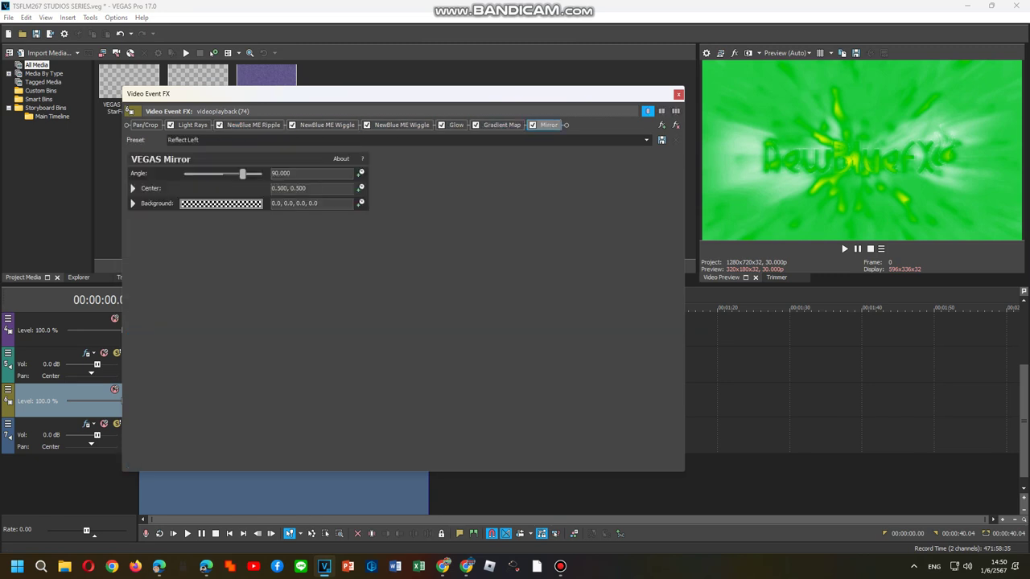
pyautogui.click(678, 94)
# Step: Select the empty audio track above the video events and play the timeline from the start to preview the effects
pyautogui.click(49, 355)
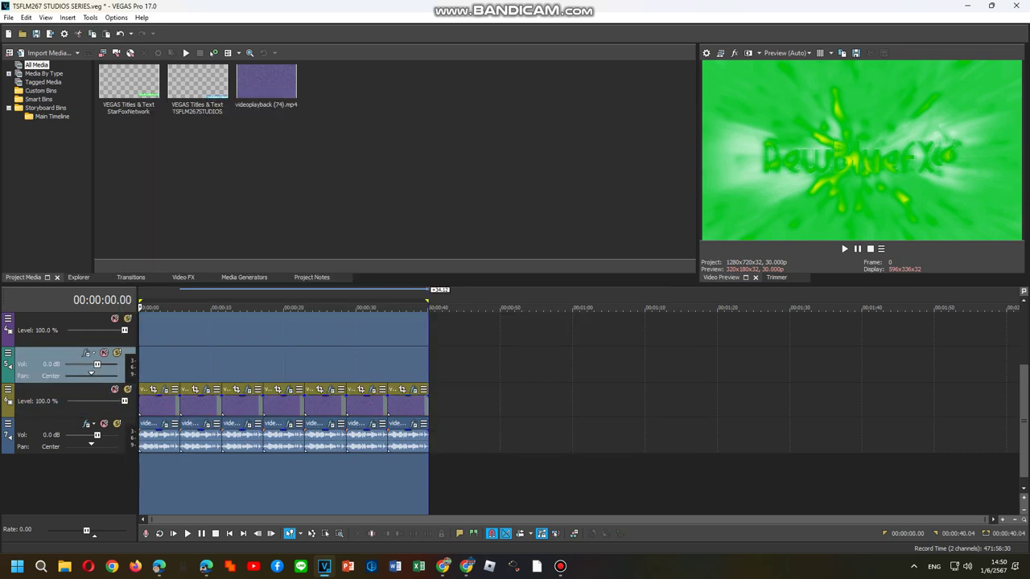
pyautogui.press('space')
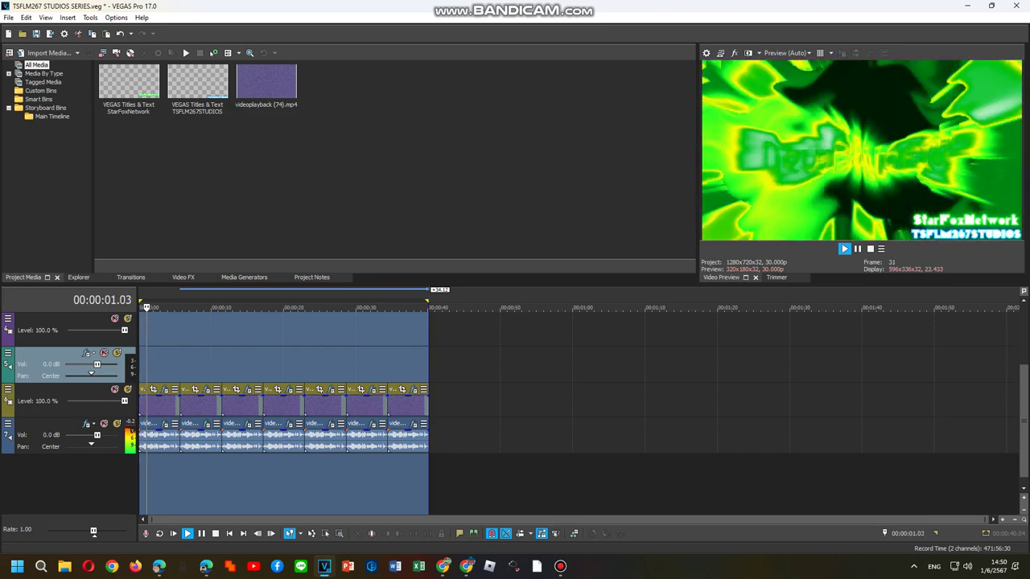